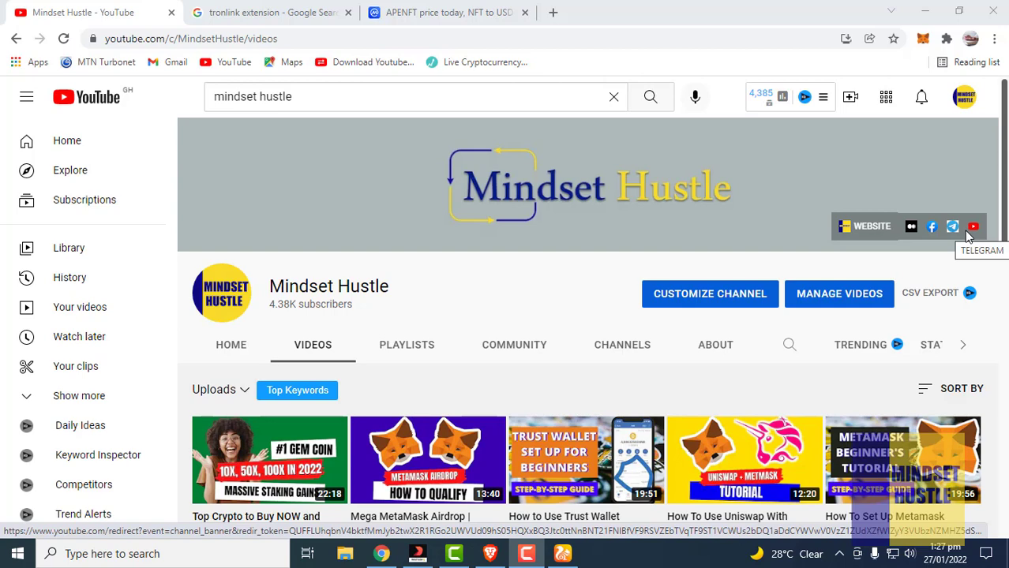
Back on the 'tronlink extension' Google results, bring up the context menu for the tronlink.org link
click(242, 12)
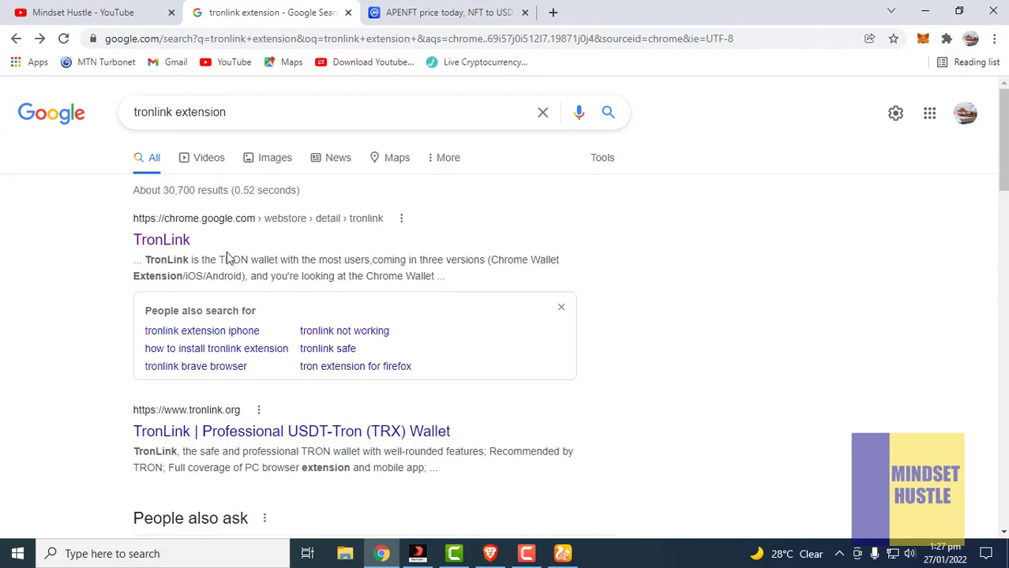
scroll(227, 254, down, 1)
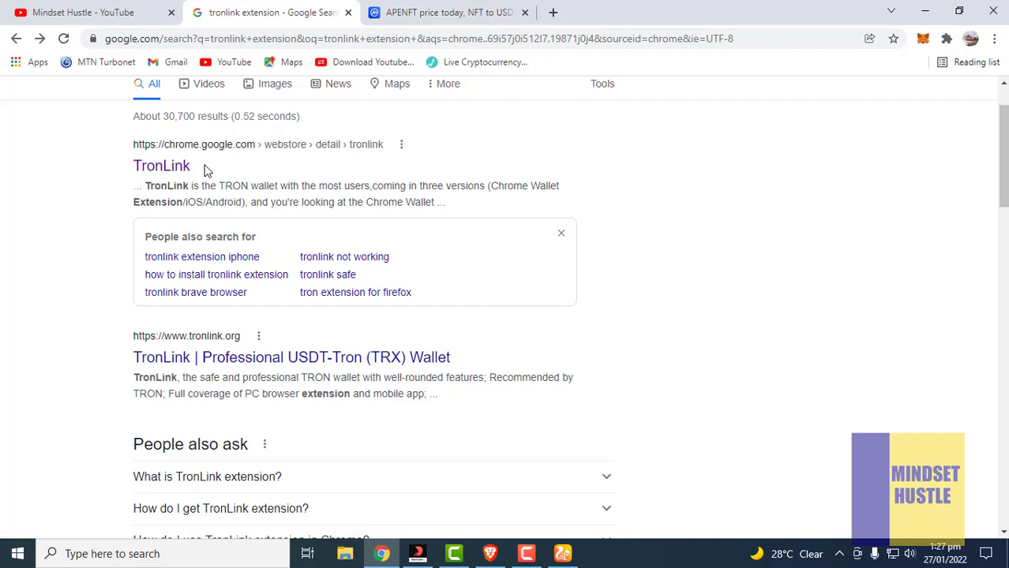
scroll(204, 170, down, 7)
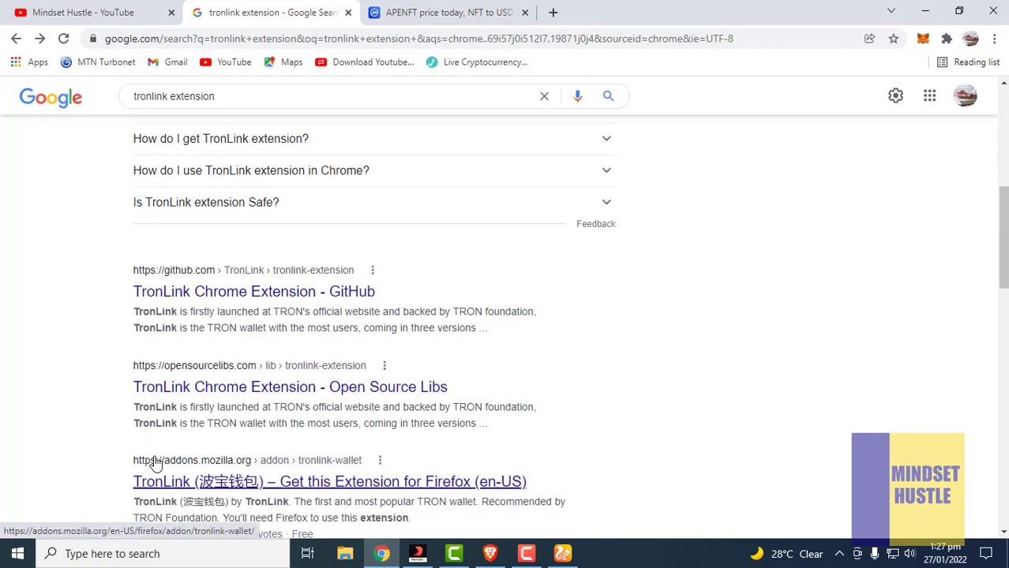
scroll(177, 345, up, 3)
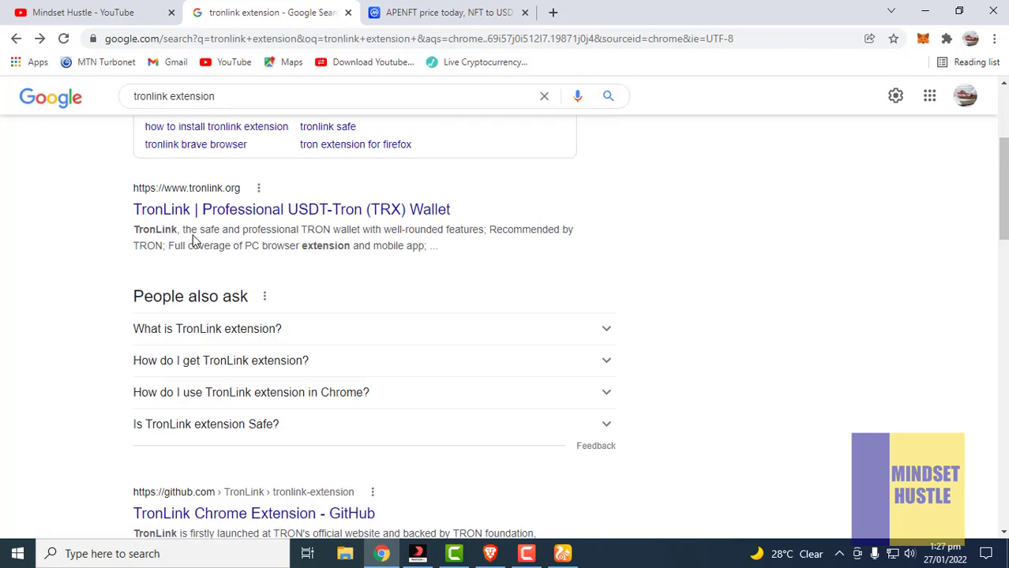
scroll(166, 219, up, 1)
scroll(166, 219, up, 1)
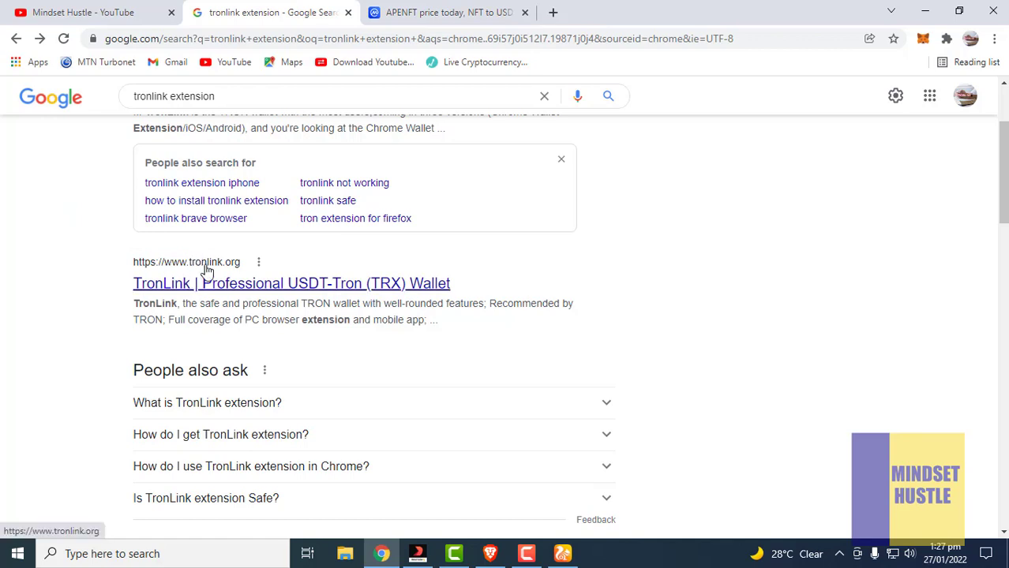
right_click(207, 269)
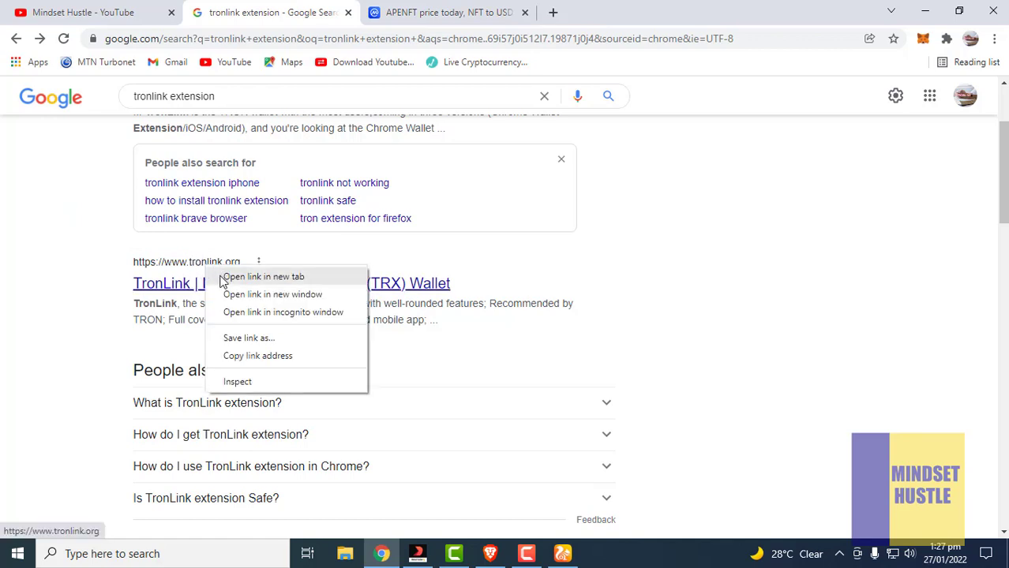
Open tronlink.org in a new tab, view it, then return to the top of the Google results
click(224, 278)
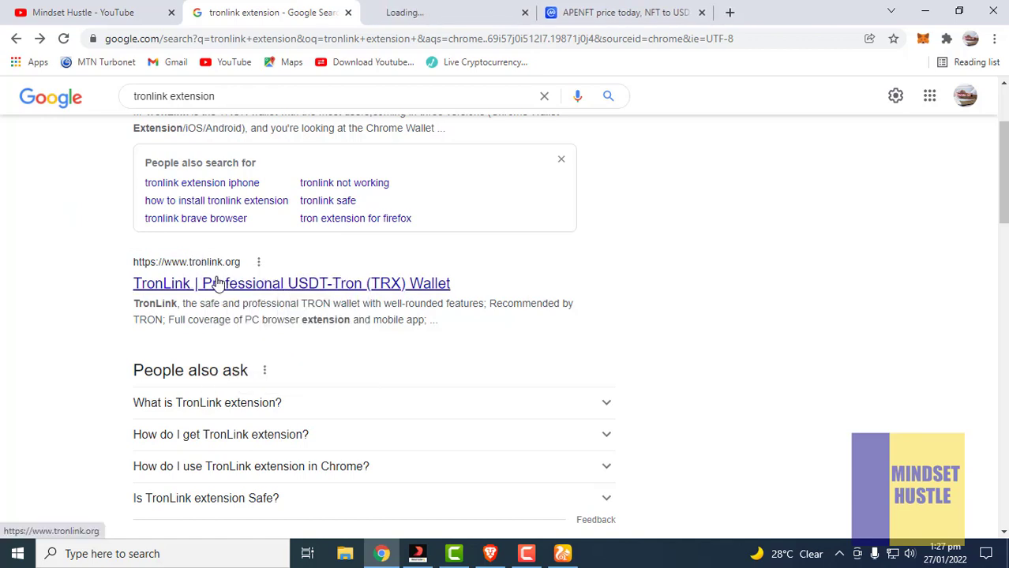
click(434, 11)
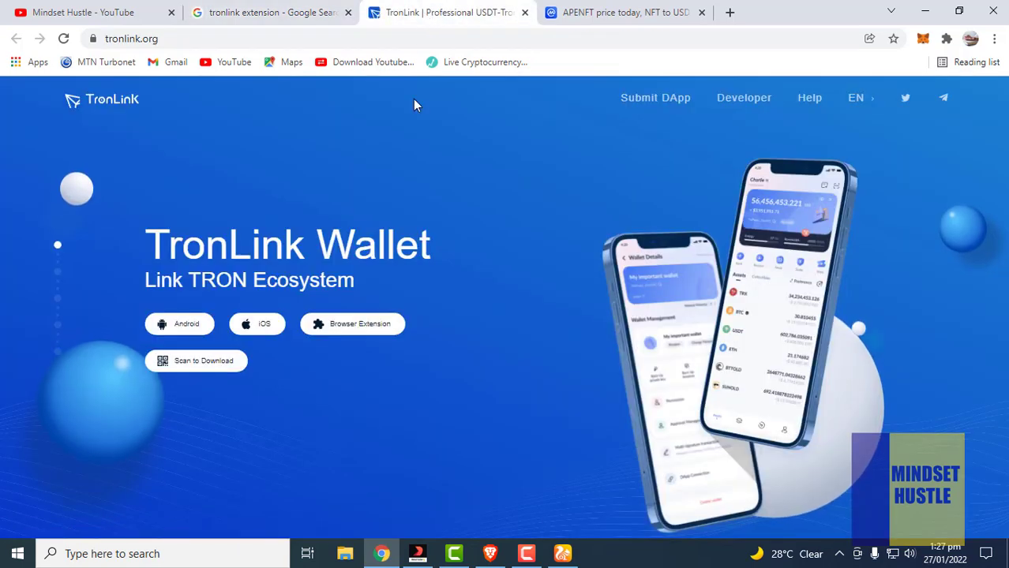
mouse_move(401, 331)
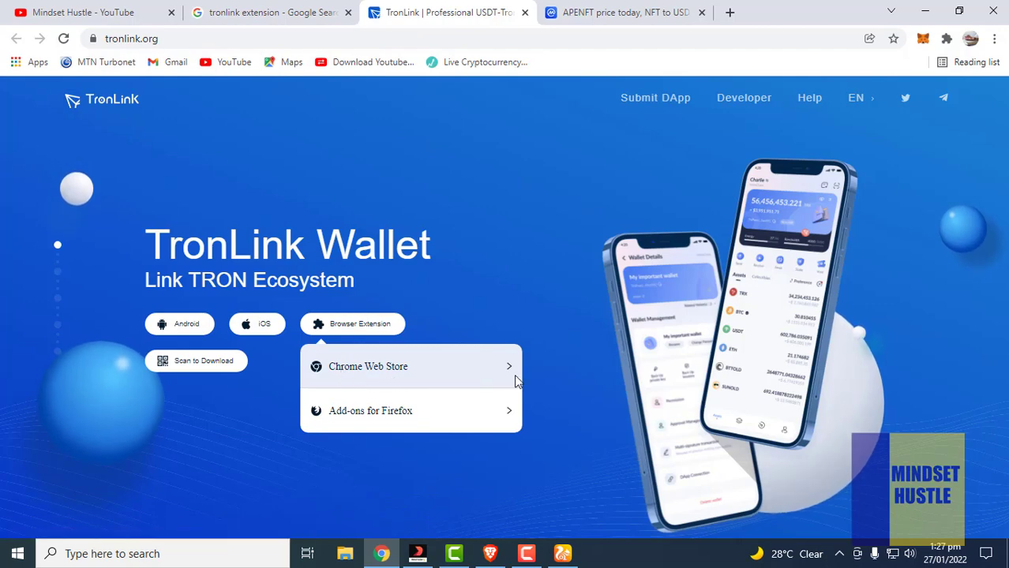
click(254, 11)
scroll(272, 259, up, 3)
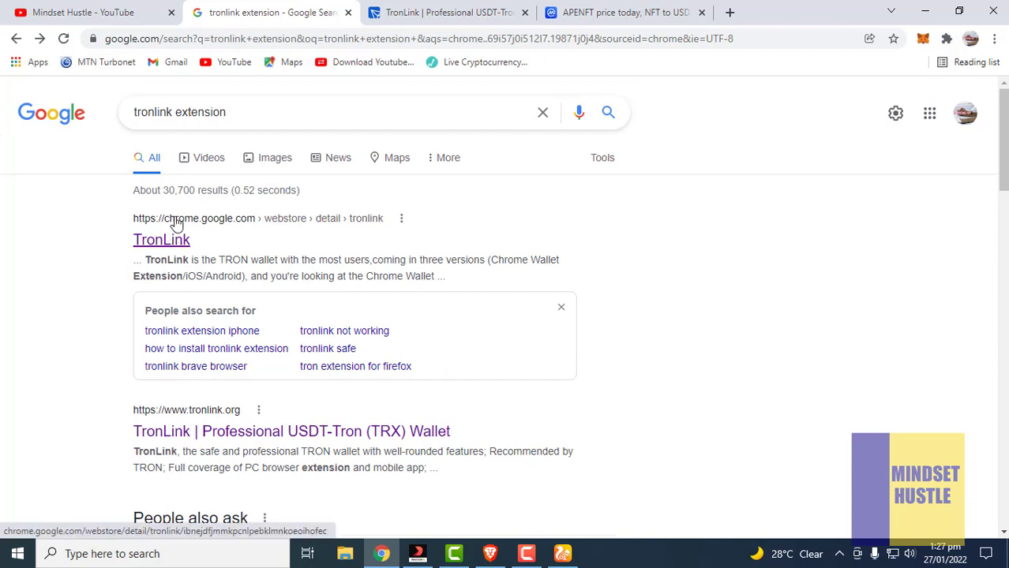
Add TronLink to Chrome from its Chrome Web Store listing, accepting its permissions
click(177, 225)
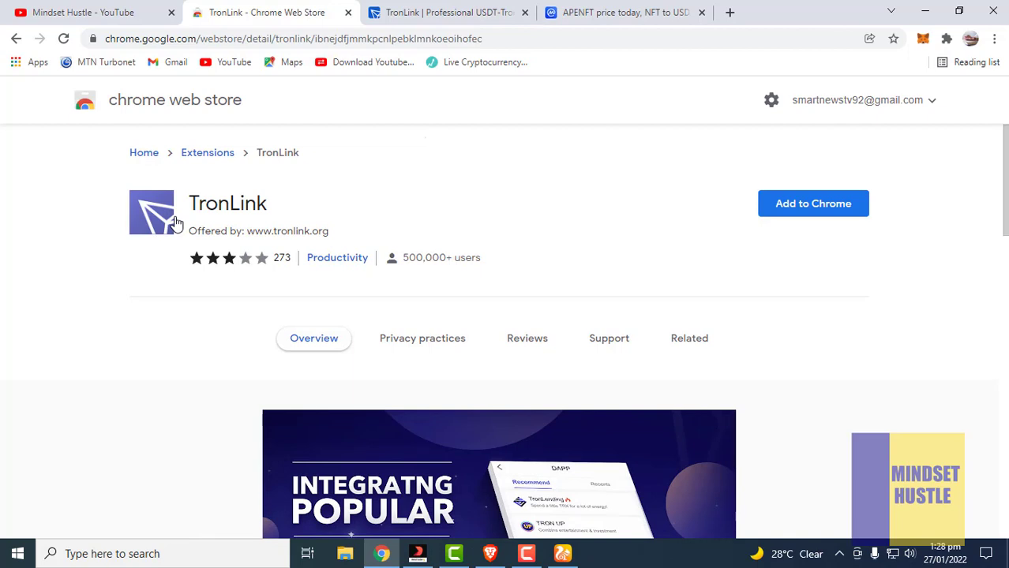
click(802, 205)
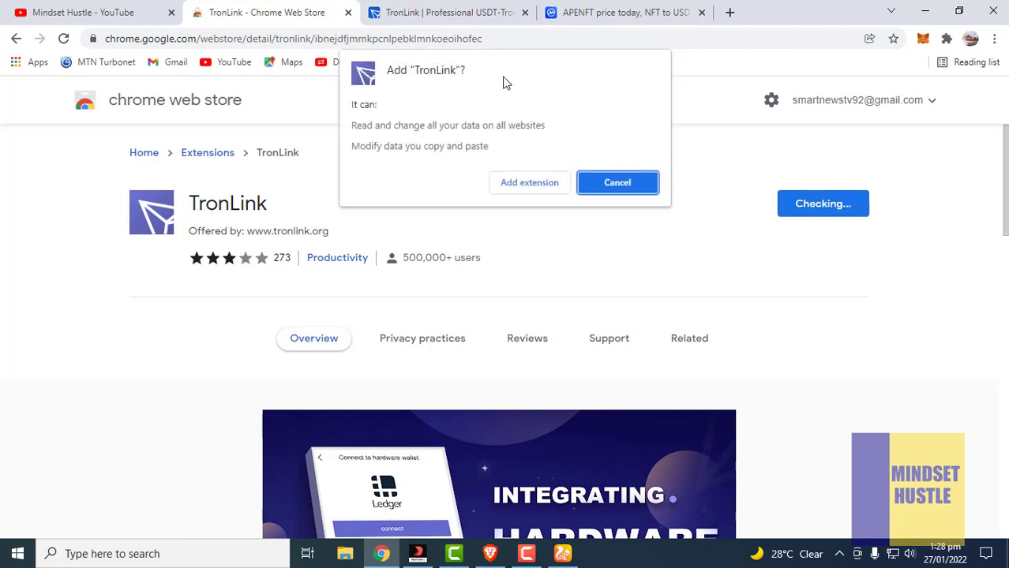
click(505, 192)
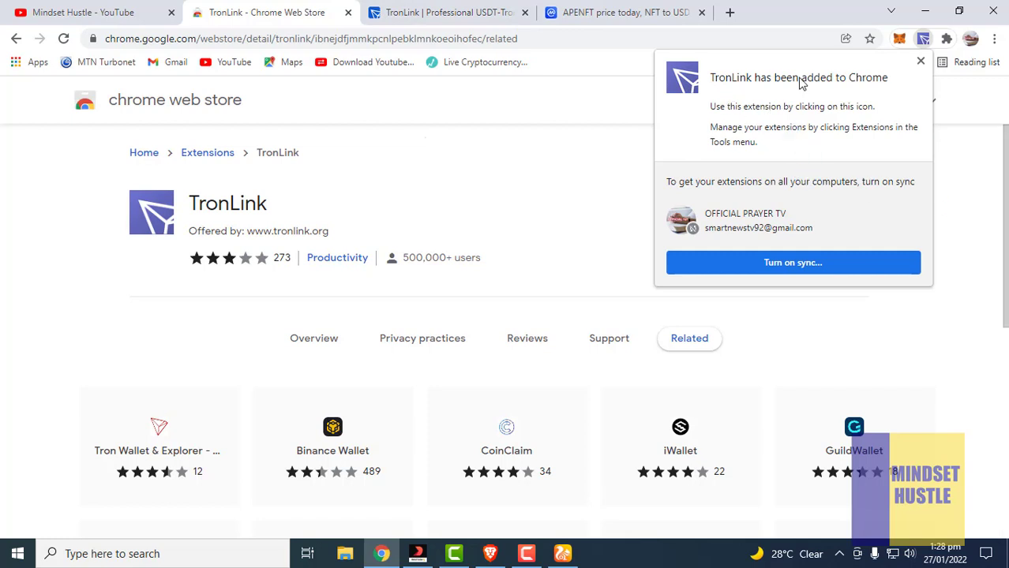
Dismiss the install notice, close the tronlink.org tab, pin TronLink to the toolbar and open it
click(917, 64)
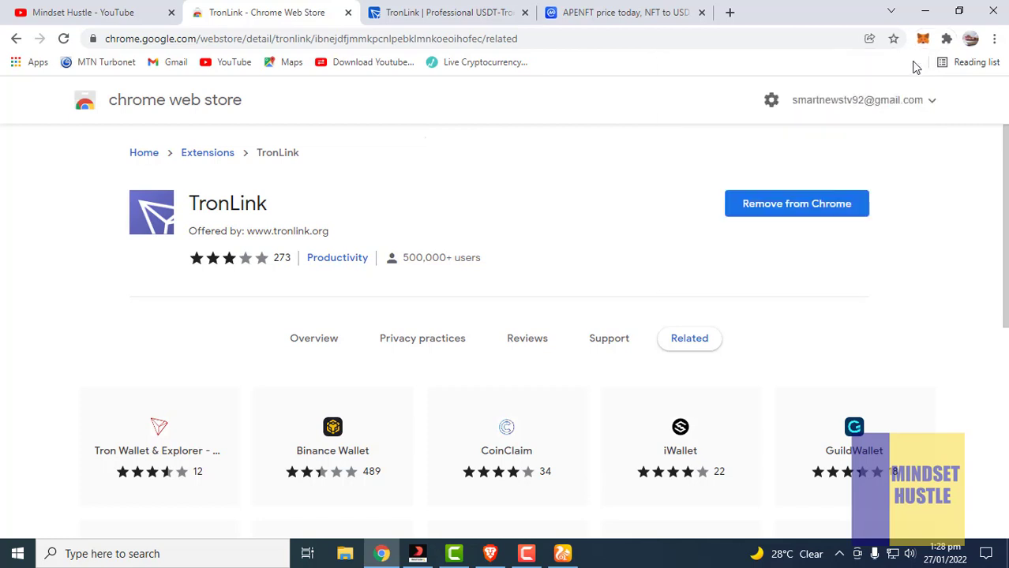
click(525, 12)
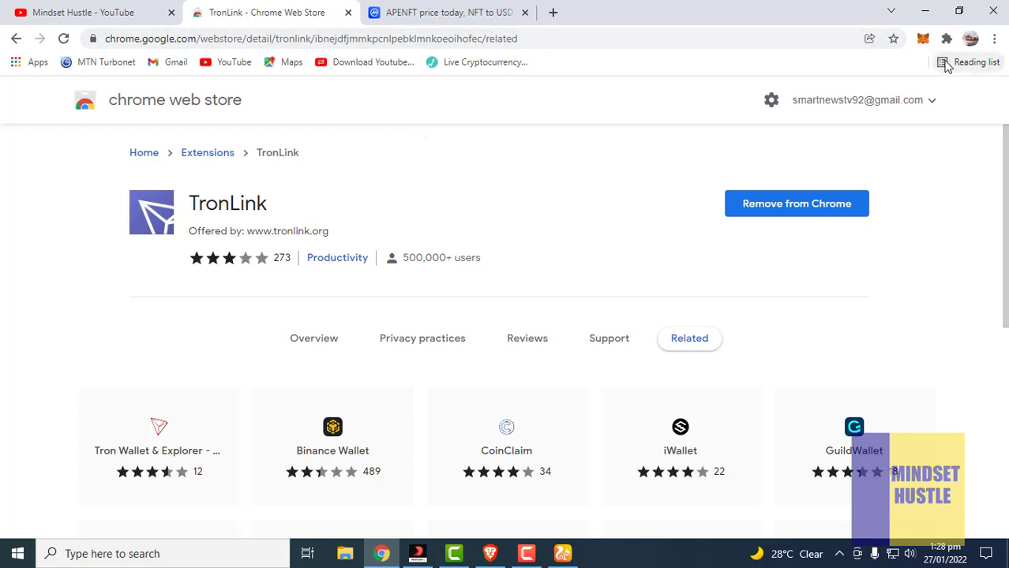
click(947, 40)
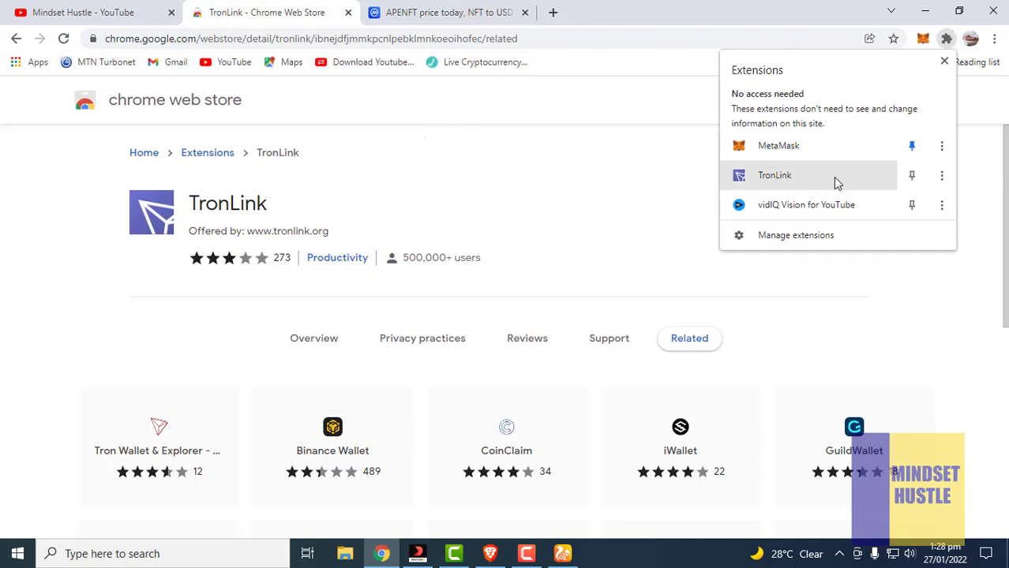
click(911, 176)
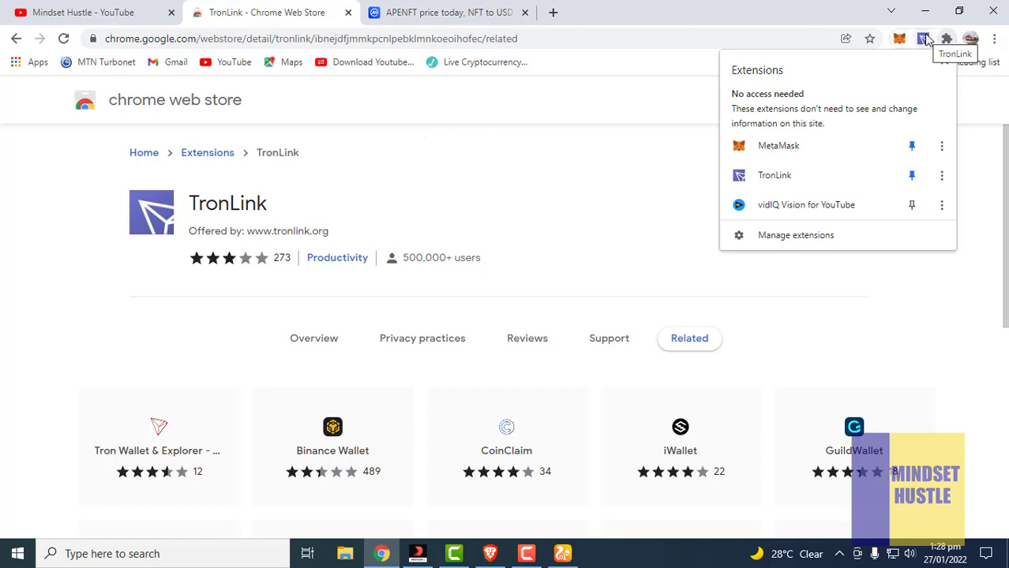
click(925, 40)
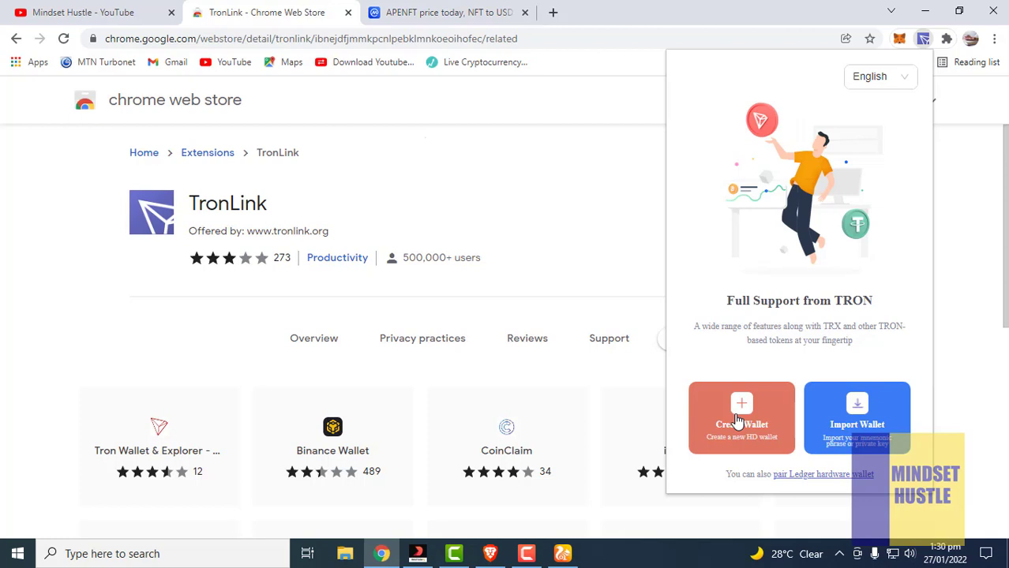
Choose Create Wallet, scroll through the User Agreement and agree to it
click(737, 422)
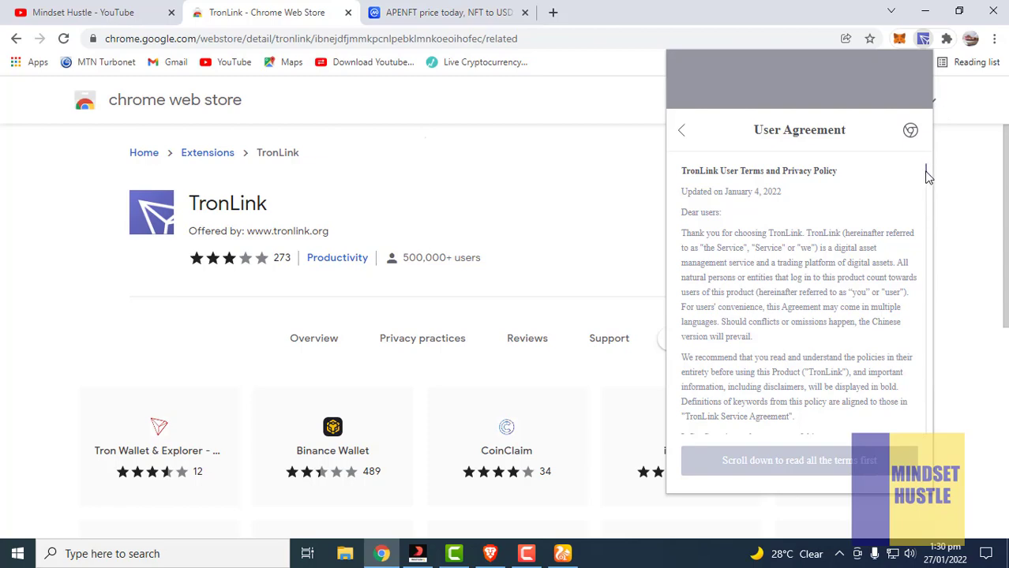
drag(928, 176, 789, 512)
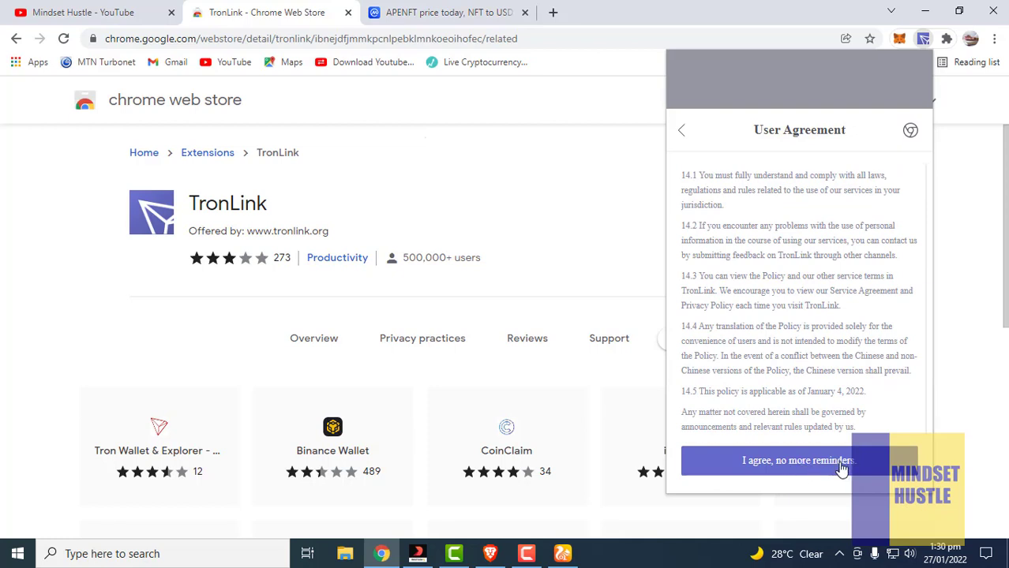
click(841, 469)
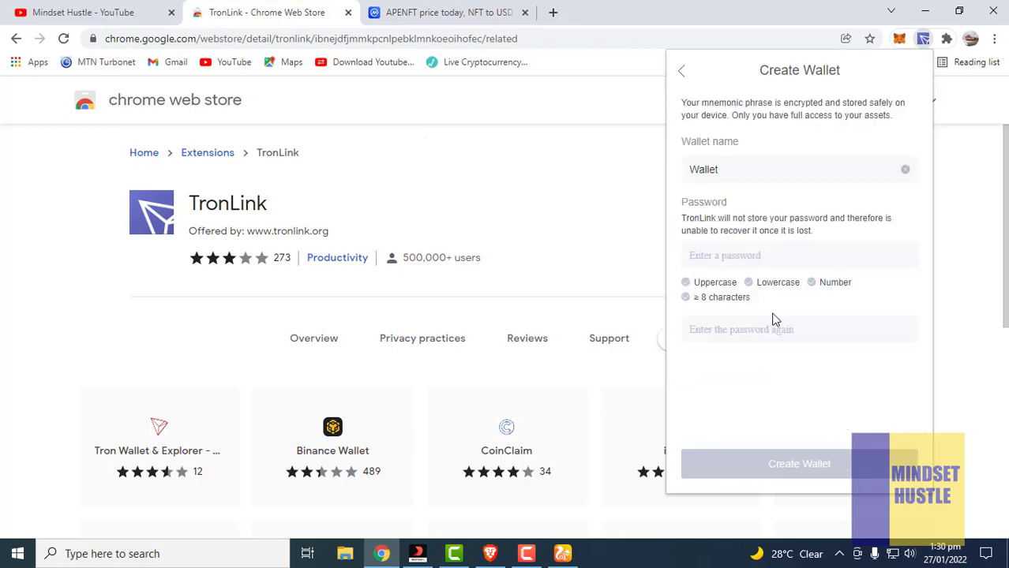
Rename the wallet from 'Wallet' to 'test 1', then enter and confirm the wallet password
drag(757, 171, 675, 184)
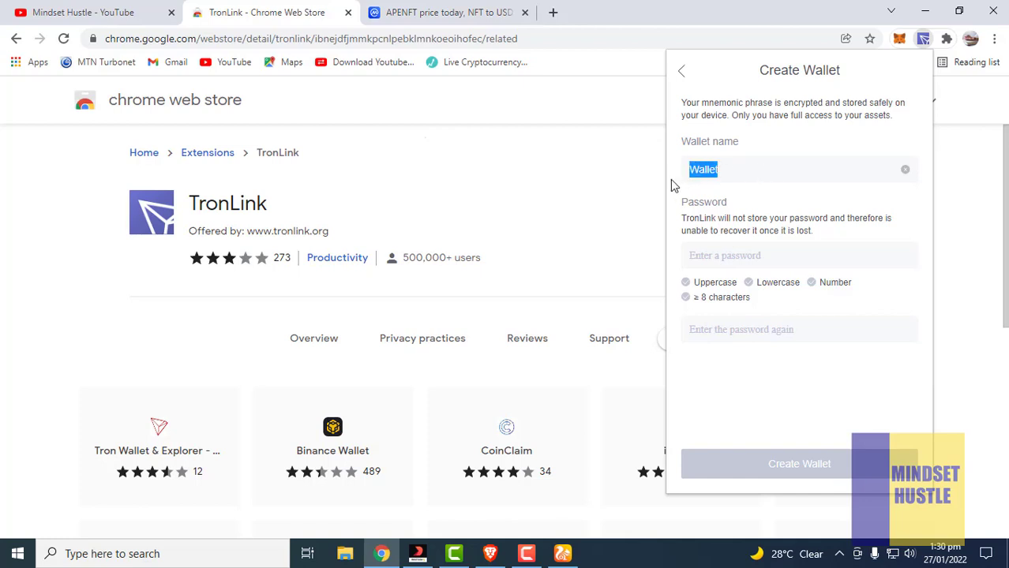
text(test 1)
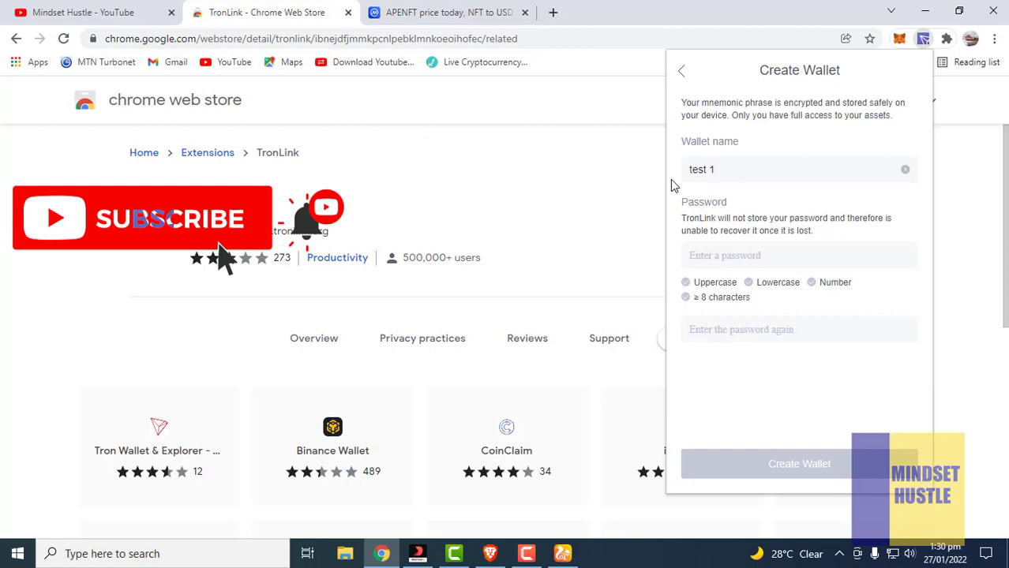
click(732, 260)
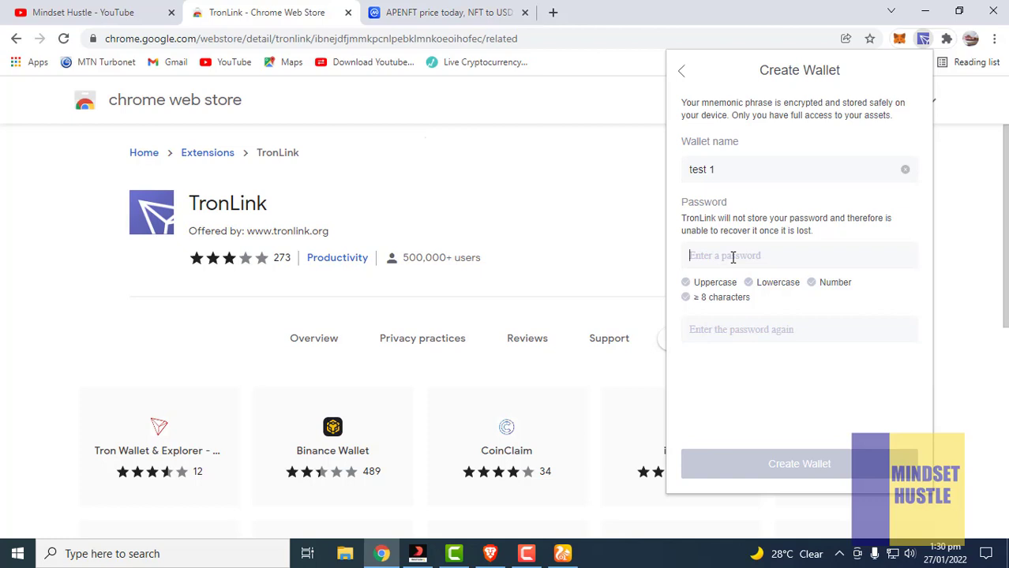
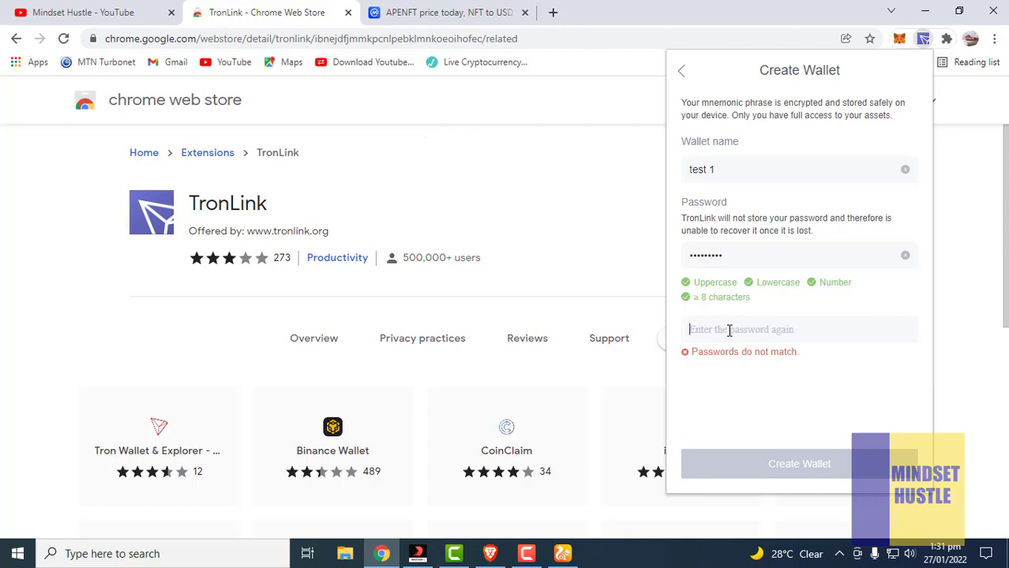
click(729, 330)
text(•••••••••)
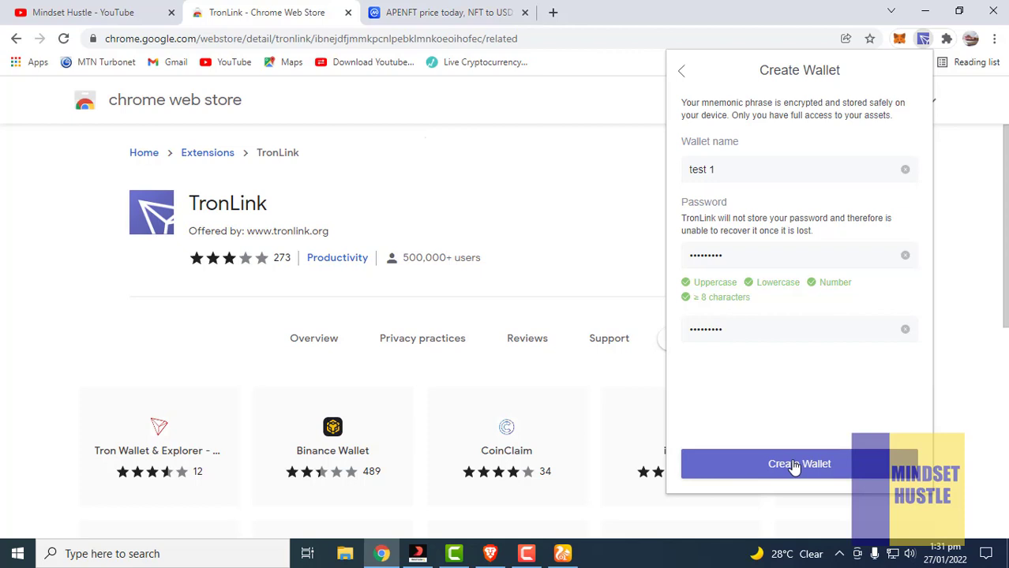
Create the 'test 1' wallet and choose Back up Wallet on the confirmation screen
click(795, 466)
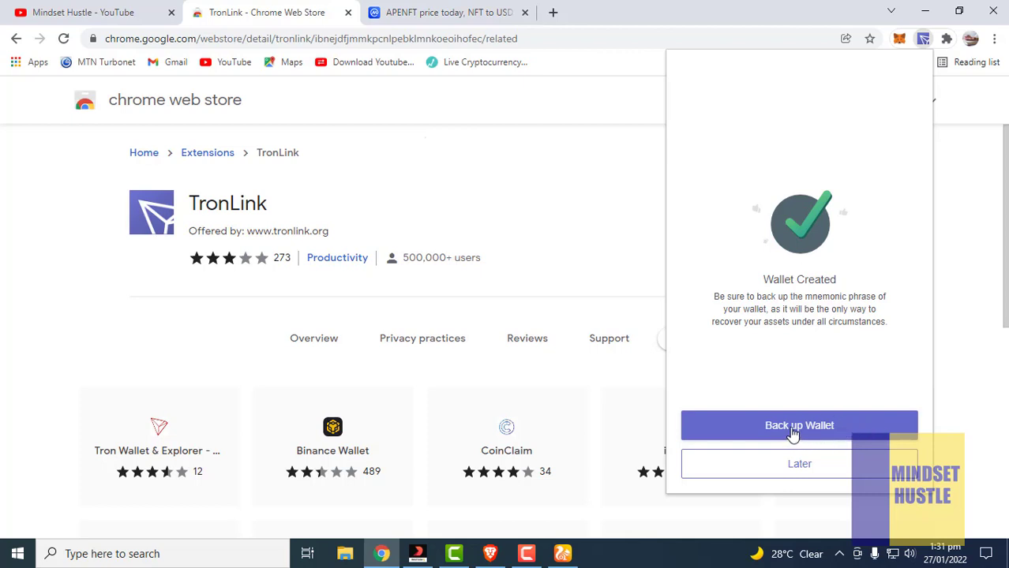
click(794, 427)
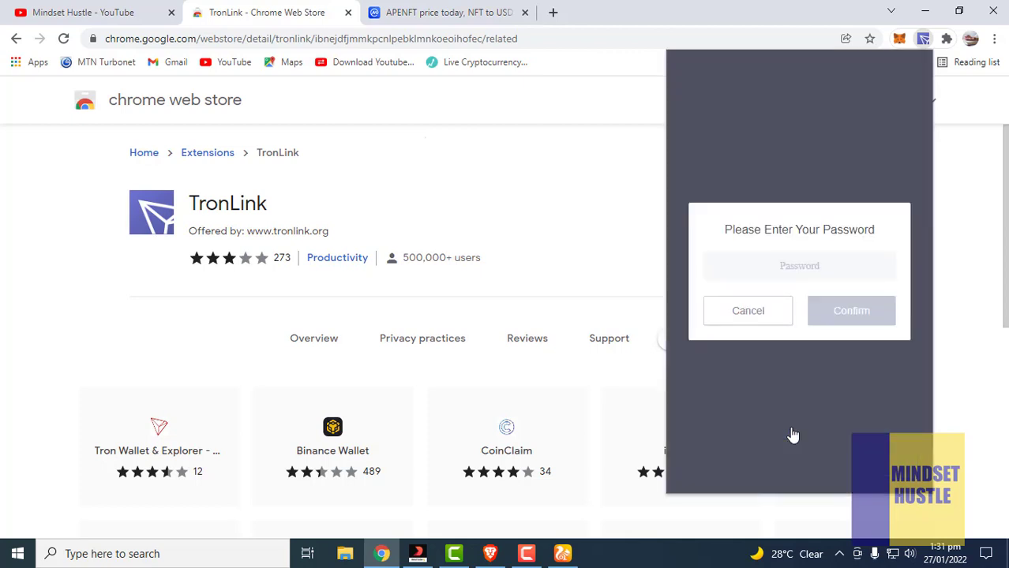
Enter the wallet password and confirm it to reach the Back up Mnemonic Phrase page
click(726, 265)
text(***)
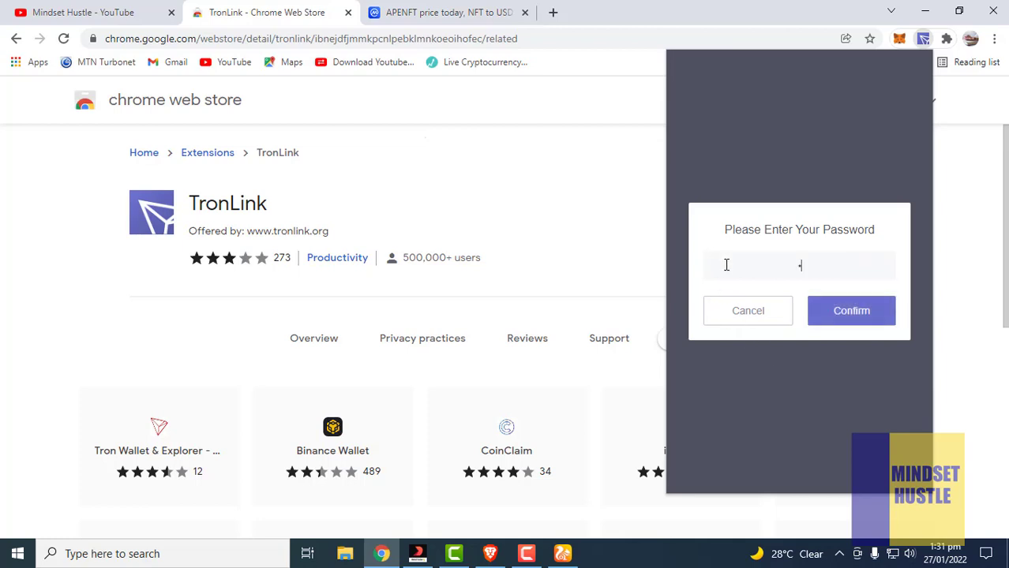
text(******)
click(863, 314)
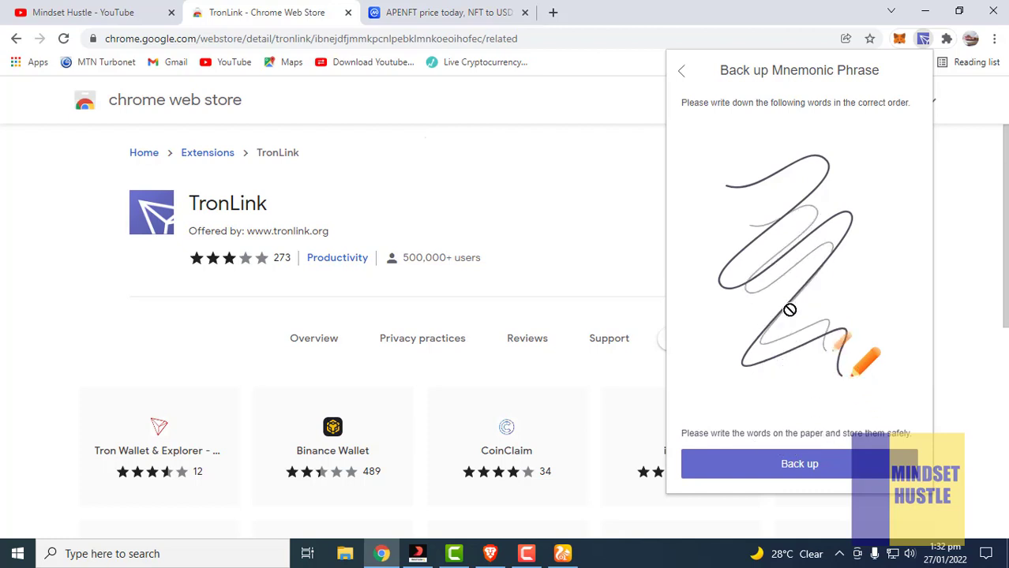
Reveal the 12-word mnemonic phrase, copy it, and mark it as backed up
click(805, 473)
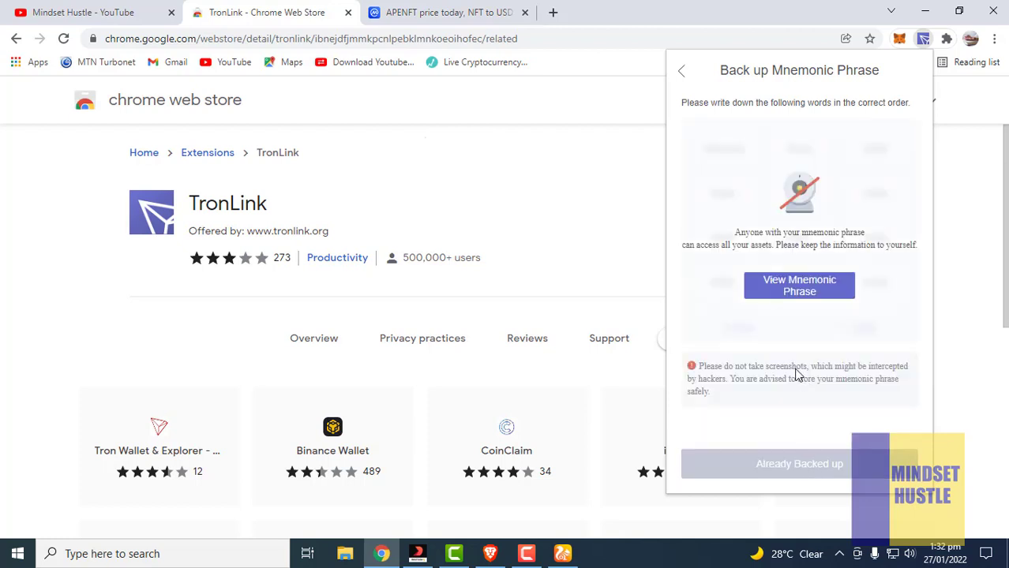
click(799, 292)
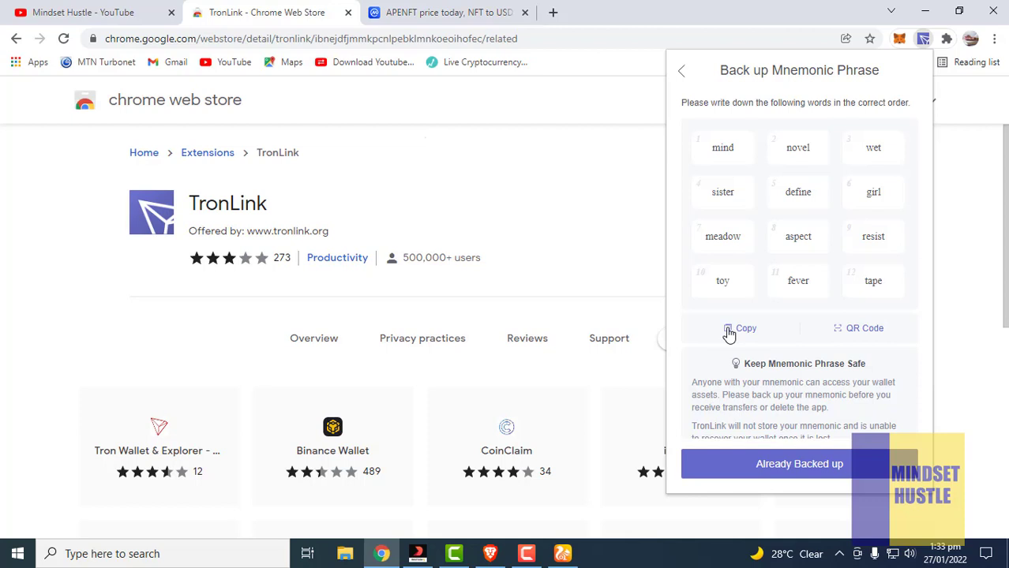
click(729, 335)
click(819, 464)
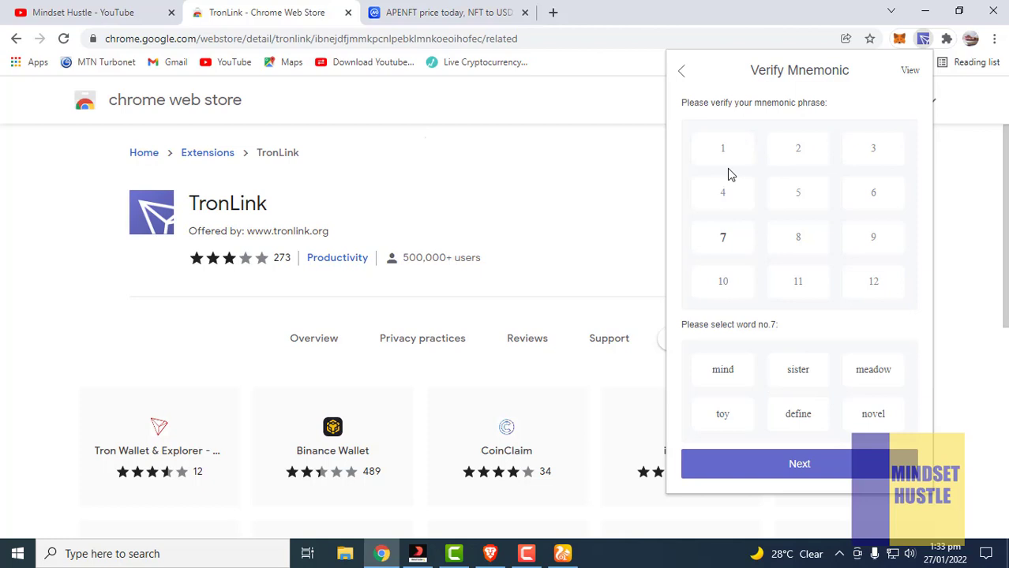
Search Windows for 'word' (after first trying 'notepad') and launch WordPad from the results
click(202, 556)
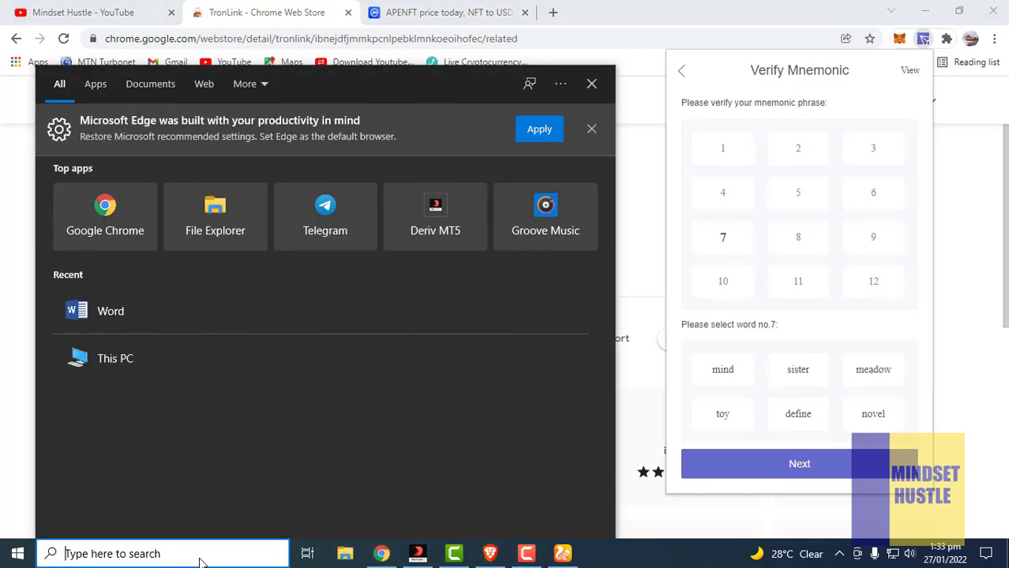
text(notepad)
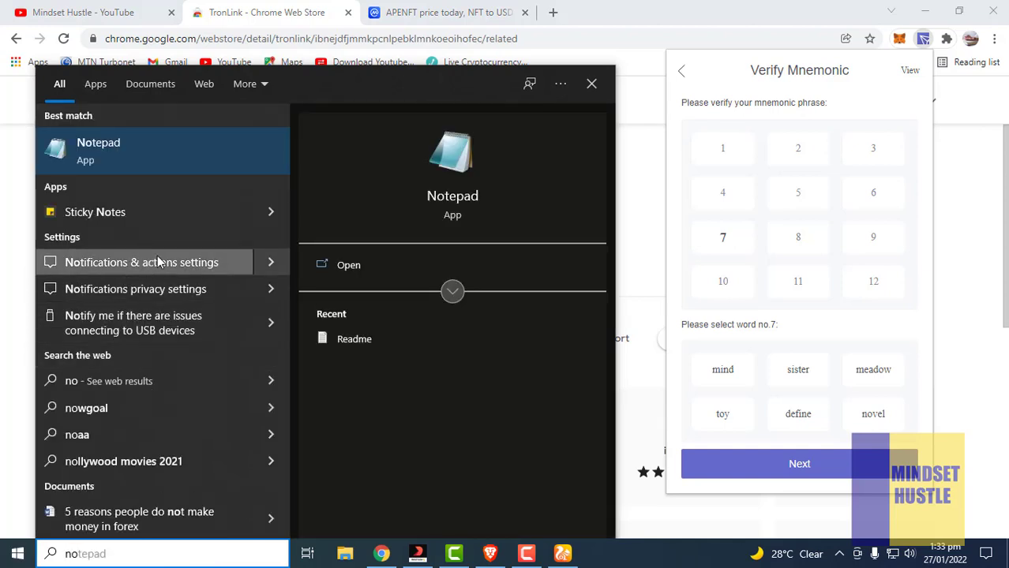
key(BackSpace)
key(BackSpace)
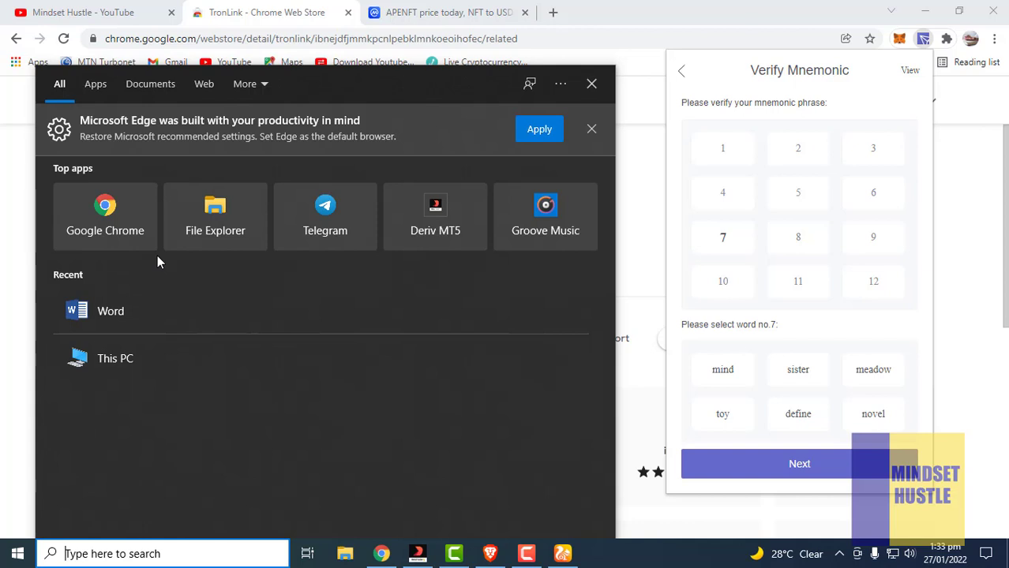
text(word)
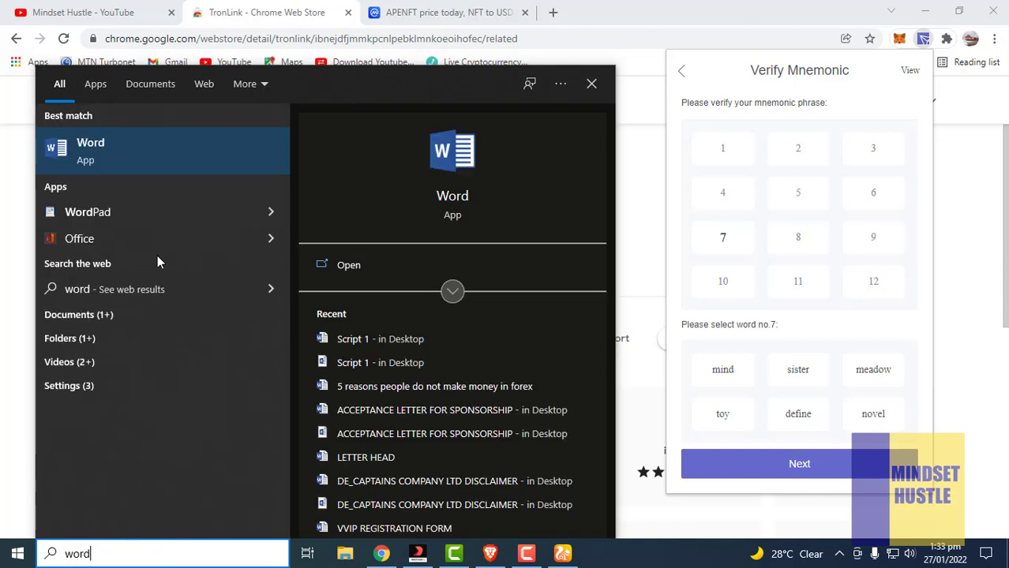
click(124, 214)
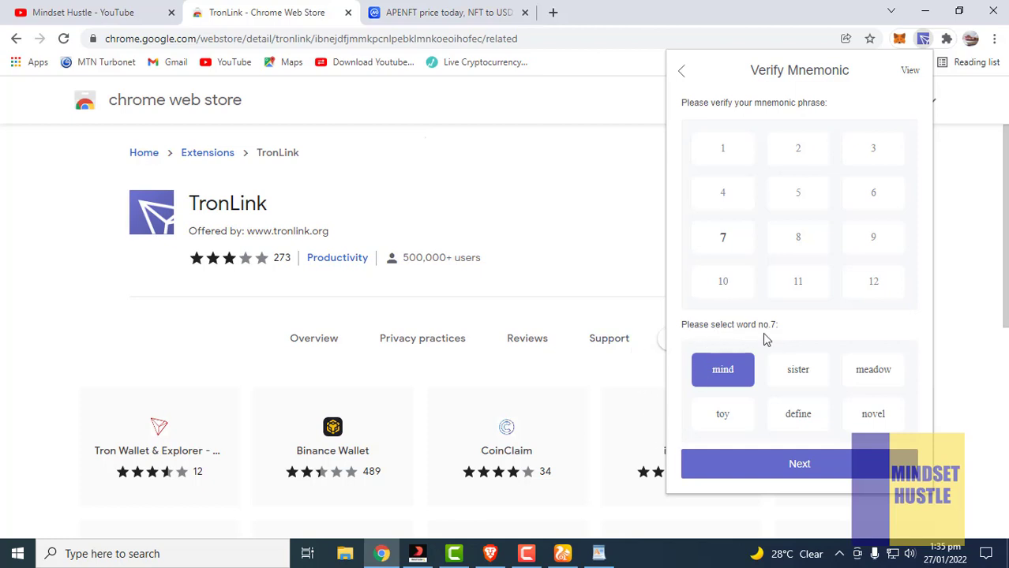
Pick recovery words no.7, 12 and 1 from the saved WordPad list to pass verification
click(598, 555)
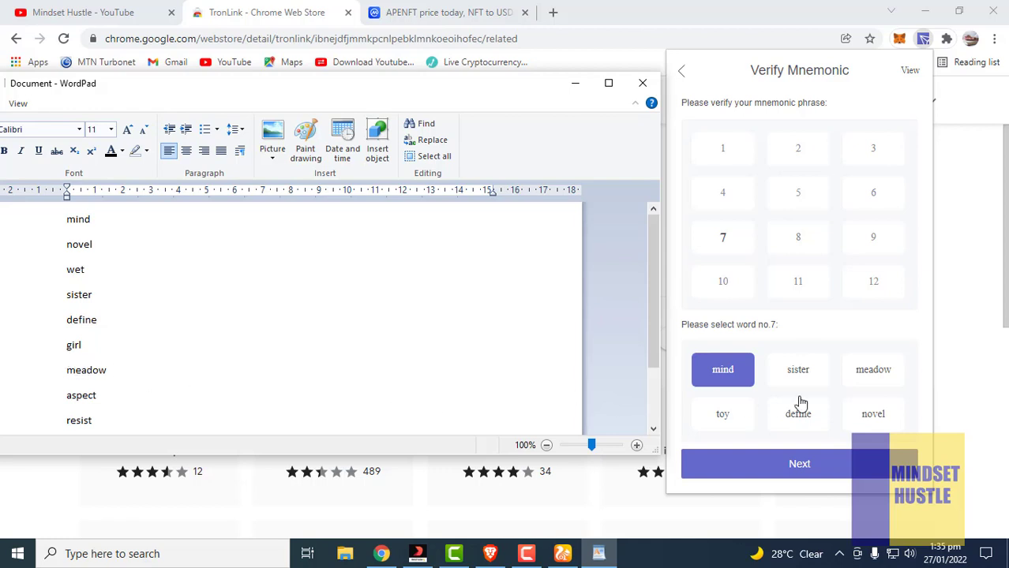
click(874, 378)
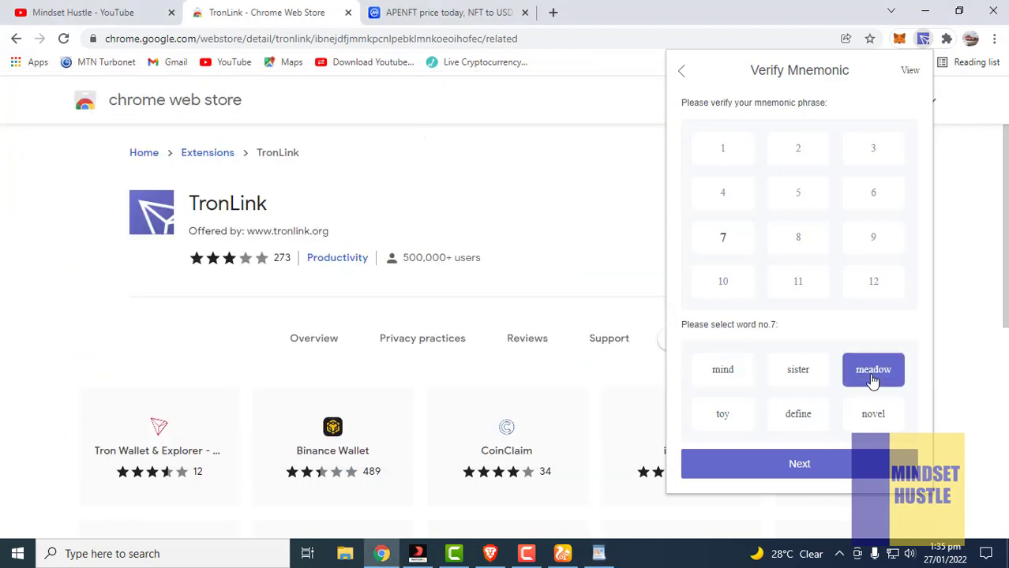
click(769, 474)
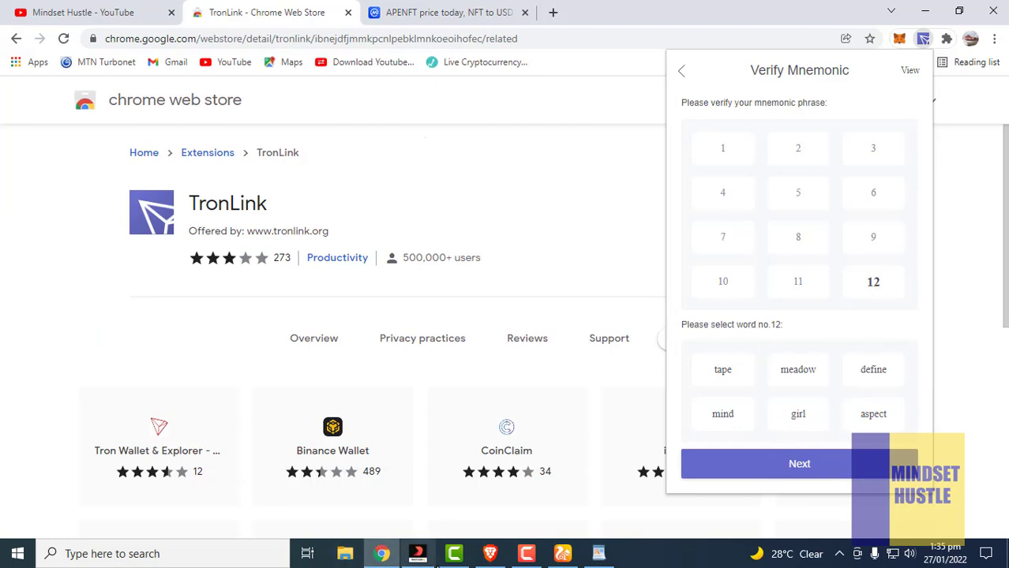
click(598, 554)
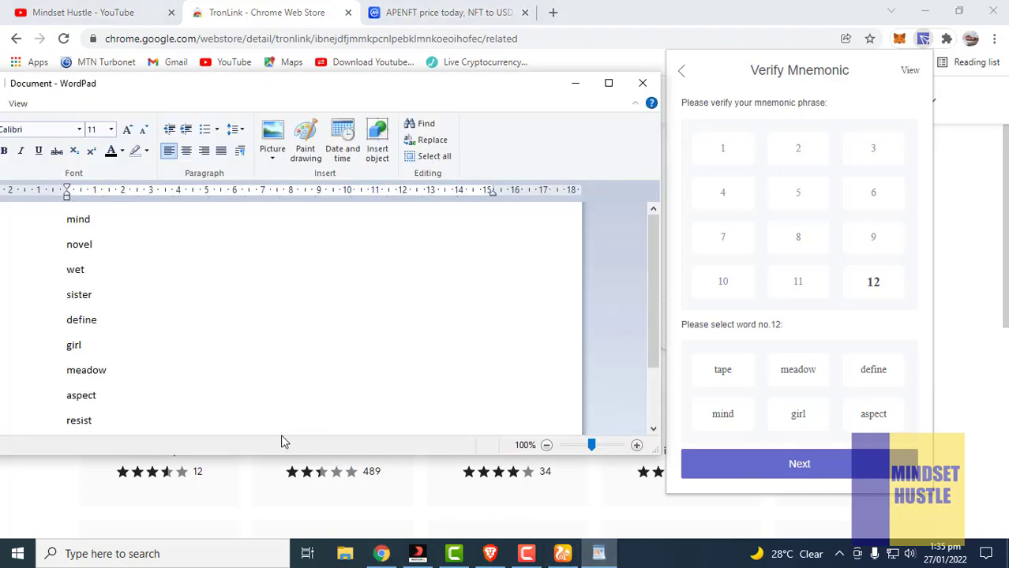
scroll(123, 352, down, 1)
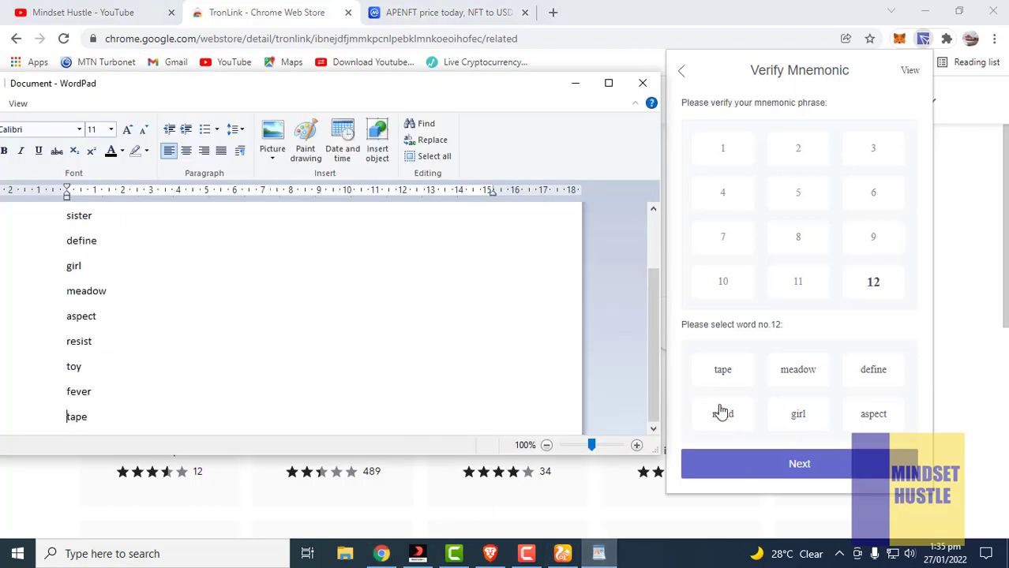
click(721, 371)
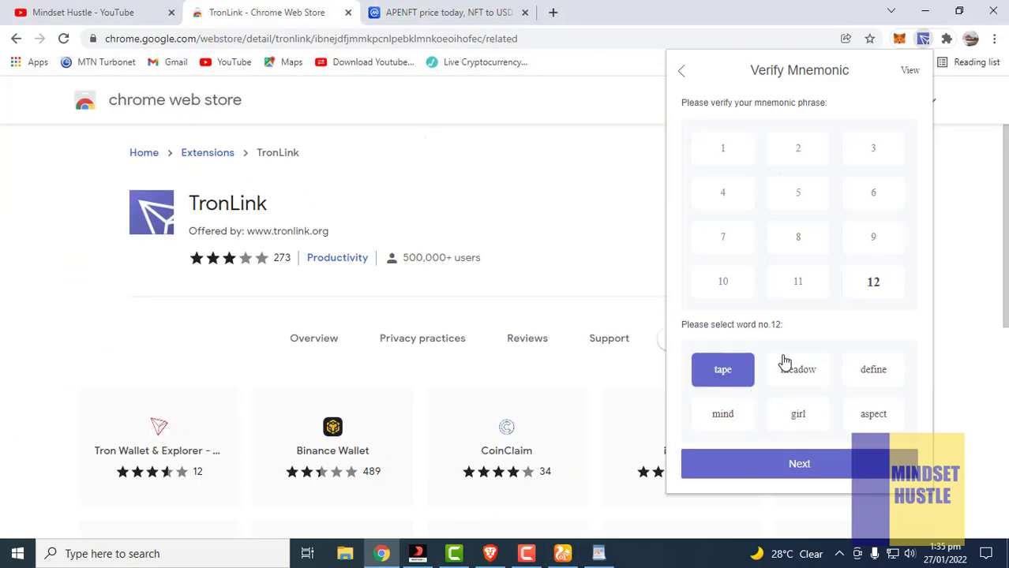
click(796, 467)
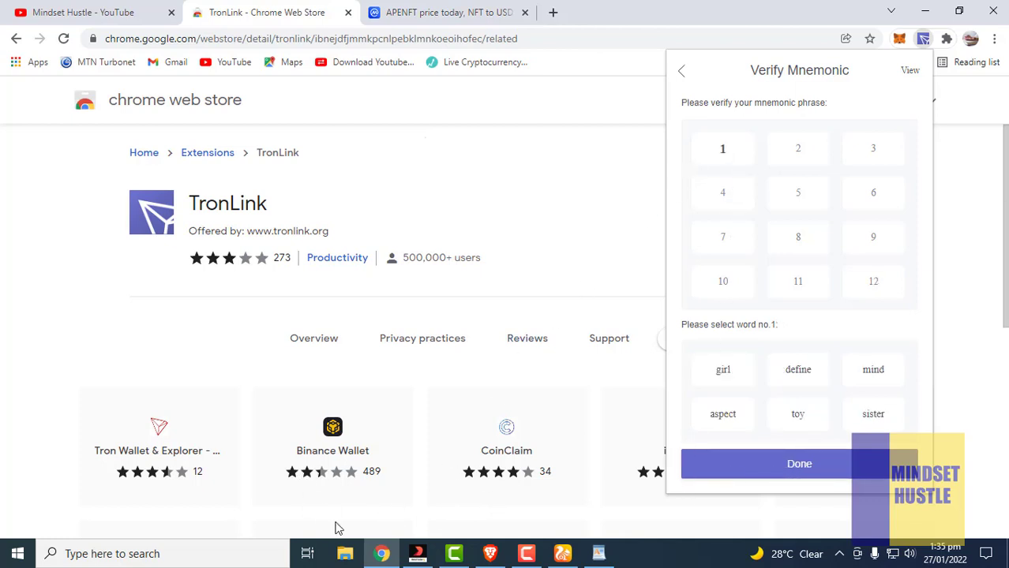
mouse_move(604, 559)
click(598, 555)
scroll(314, 312, up, 1)
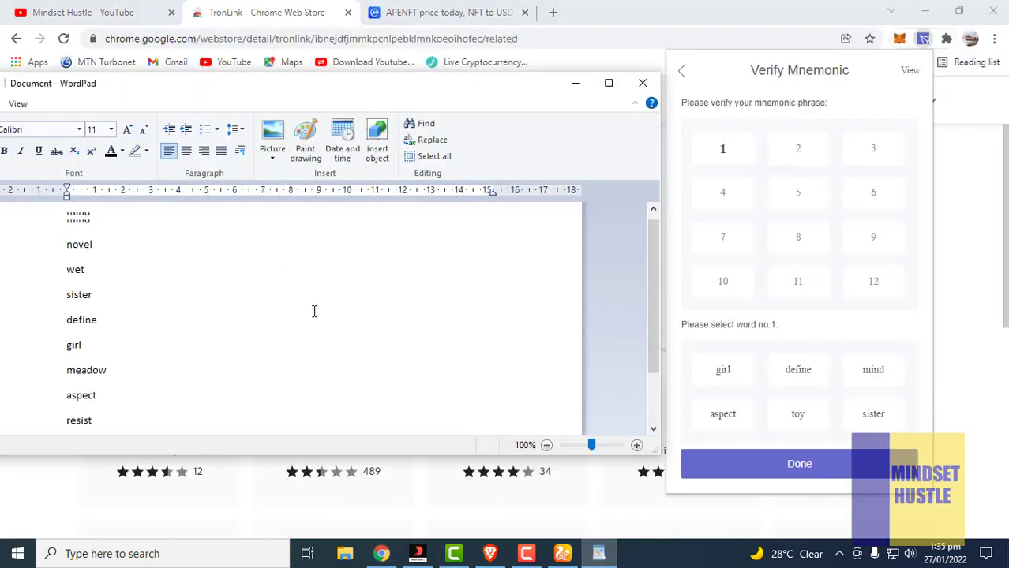
click(869, 383)
click(763, 479)
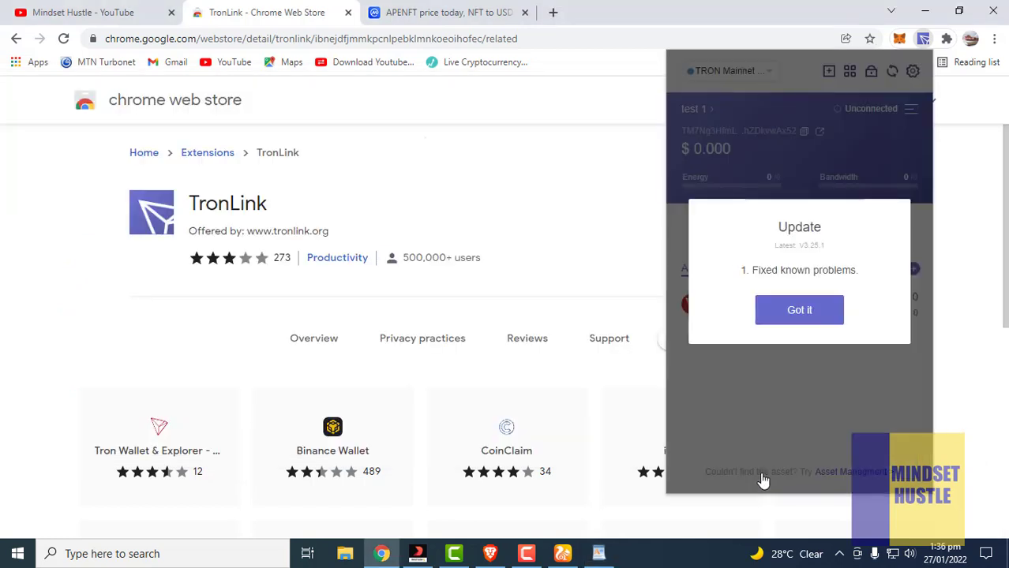
Close the Update notice with Got it to reveal the test 1 wallet home
click(795, 312)
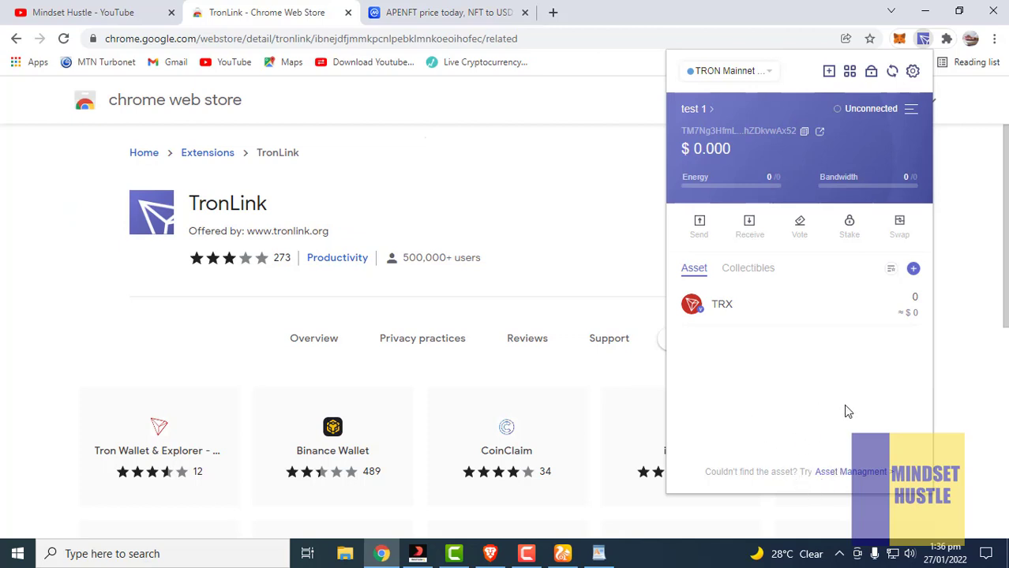
Add USDT, APENFT, BTTOLD, BTT and USDC to the wallet's displayed assets
click(837, 483)
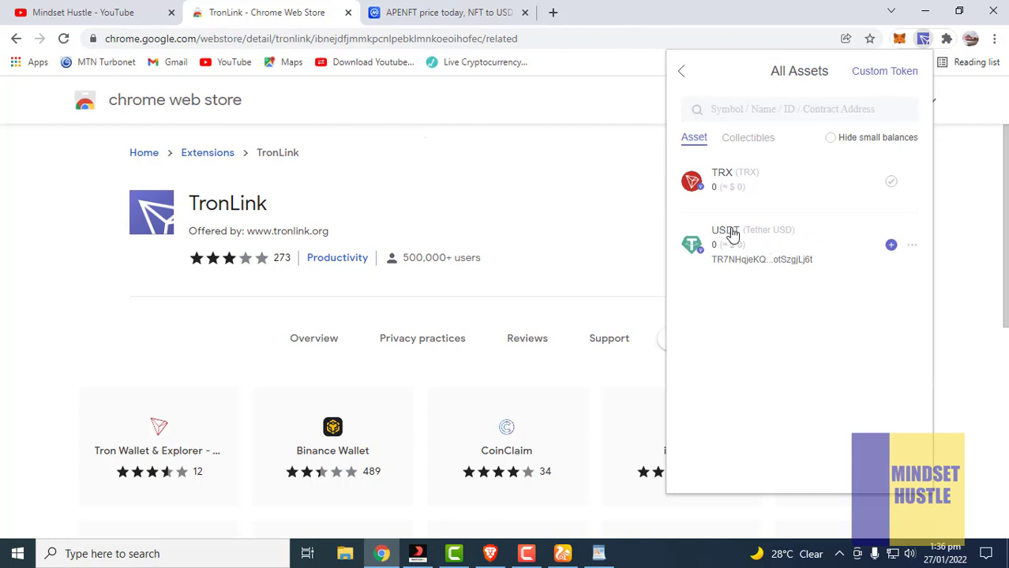
click(891, 246)
click(727, 108)
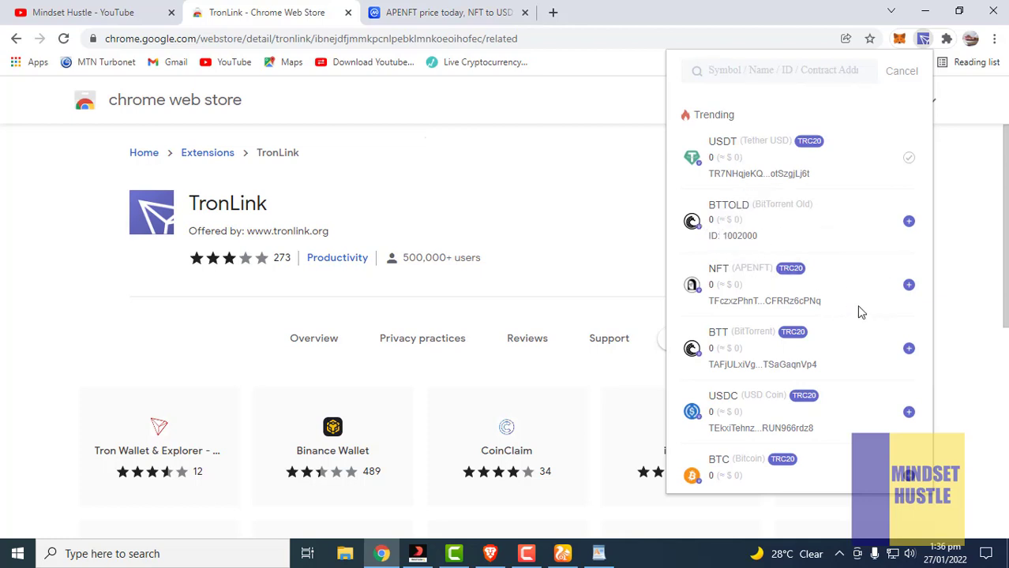
click(909, 286)
click(909, 222)
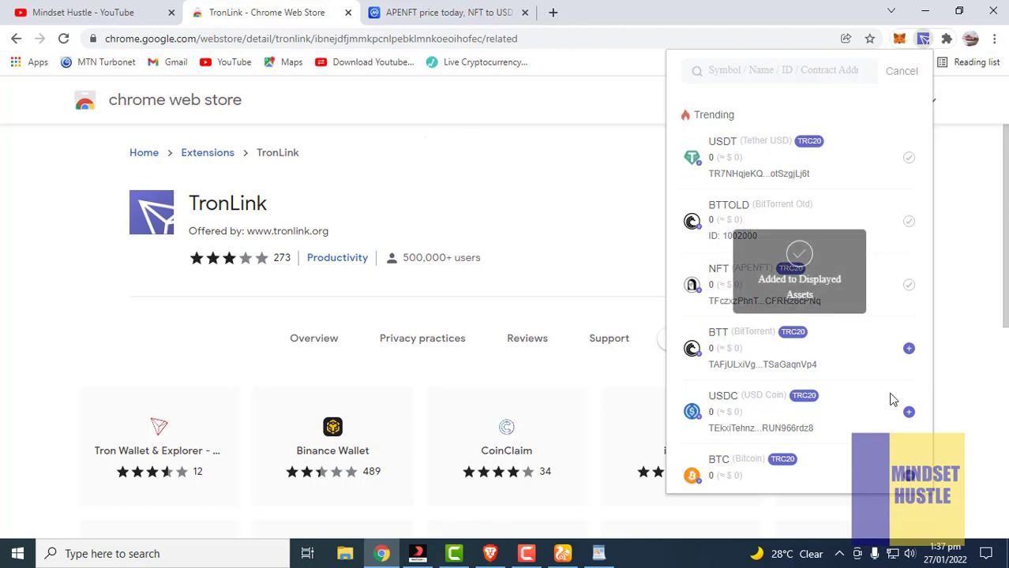
click(909, 349)
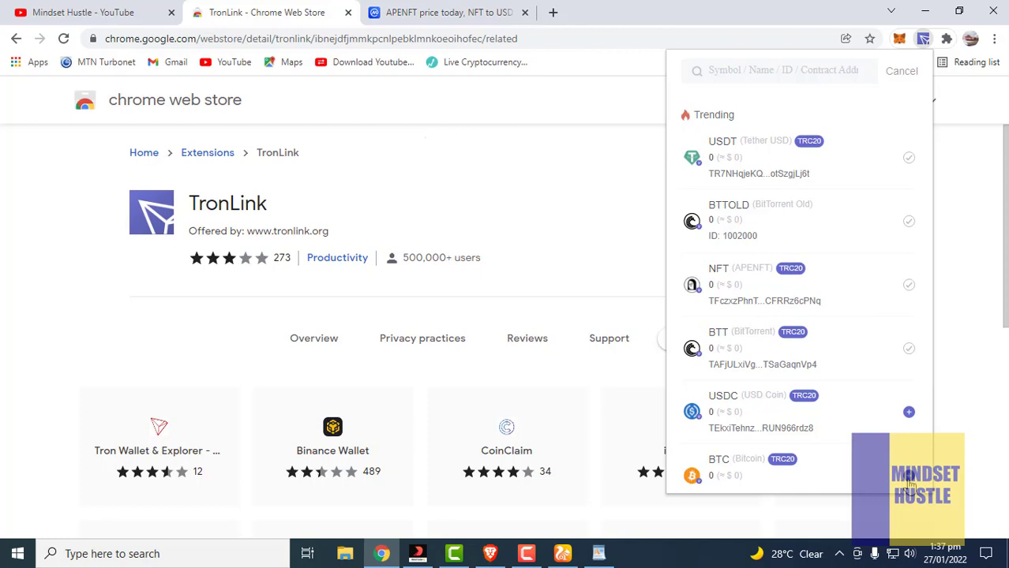
click(908, 412)
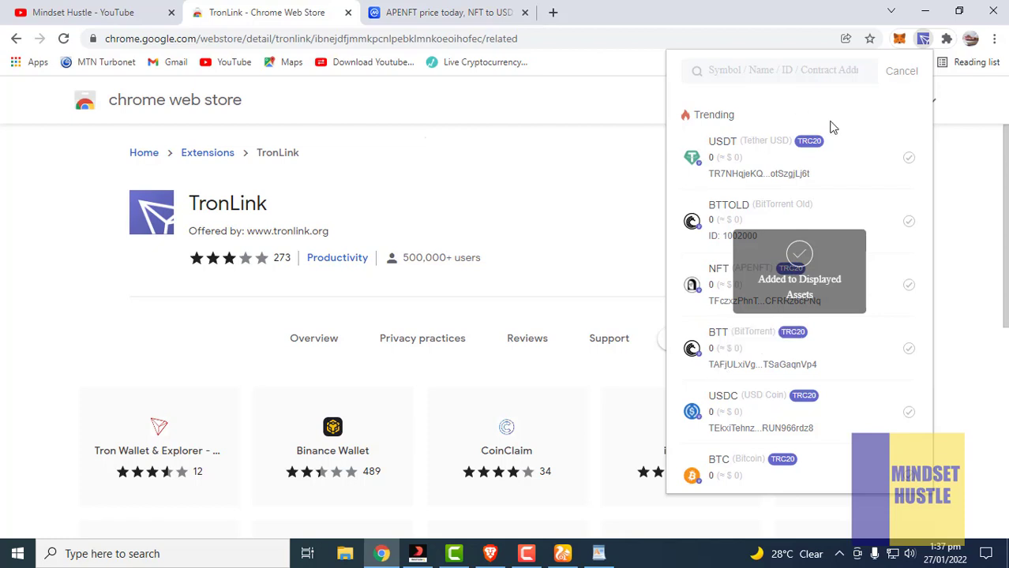
scroll(831, 427, down, 3)
scroll(916, 261, up, 3)
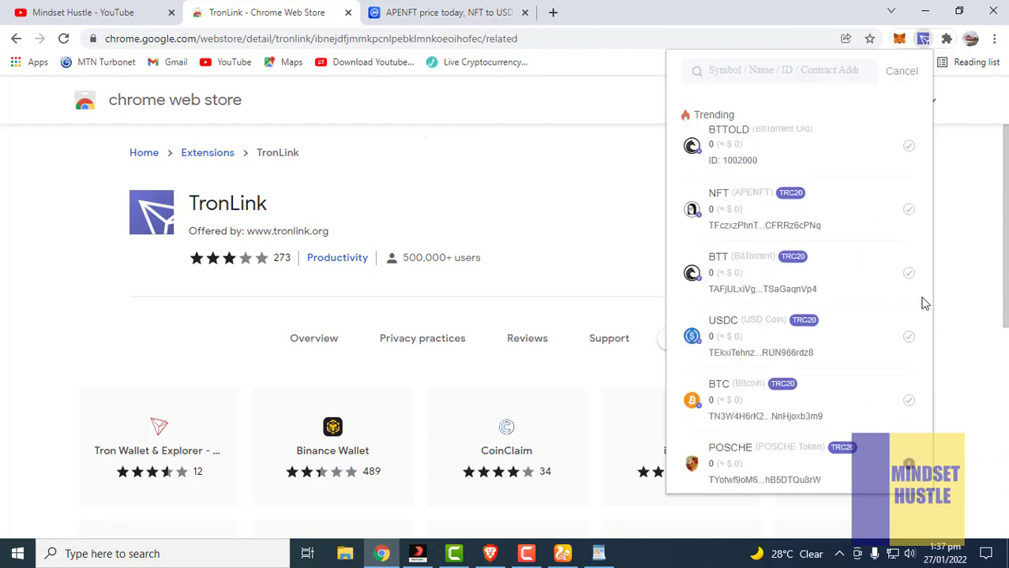
Return to the wallet home and launch the Swap site in a new tab
click(896, 73)
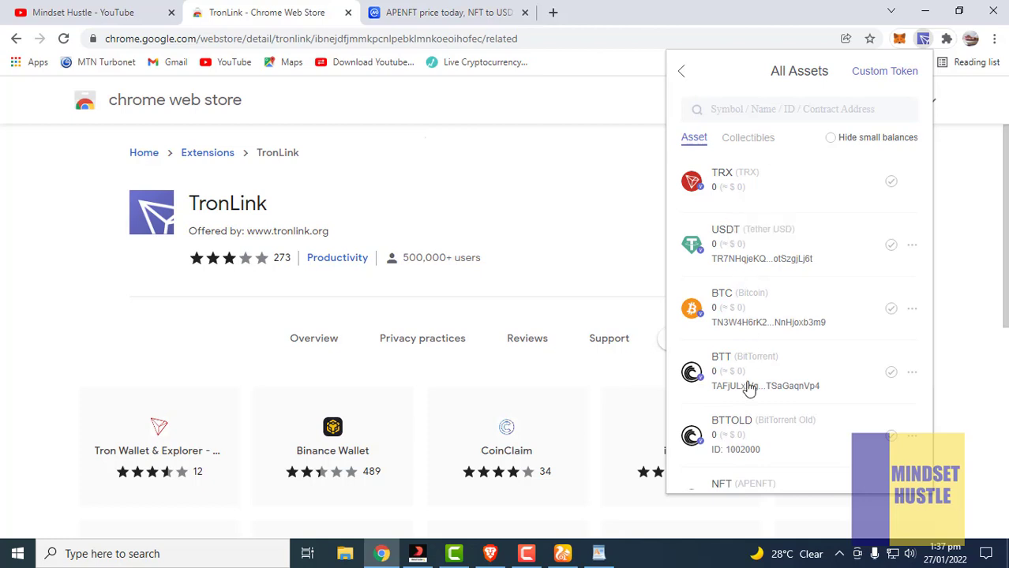
click(682, 71)
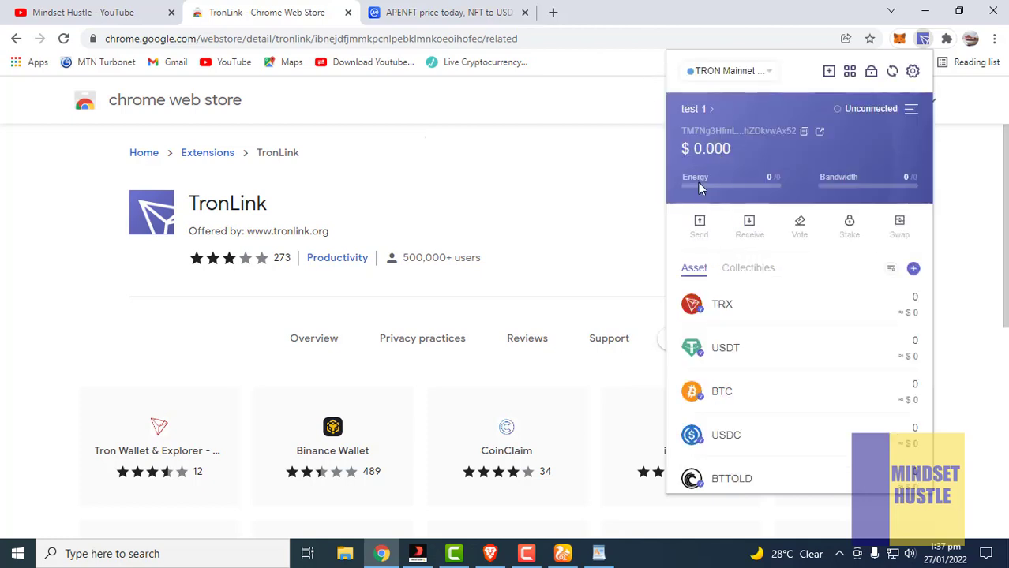
scroll(802, 426, down, 2)
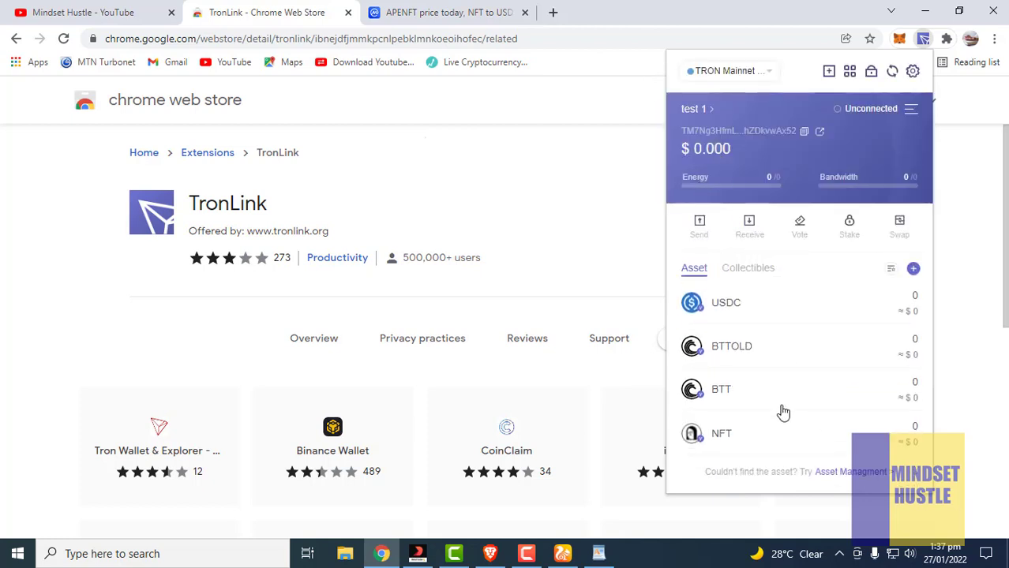
scroll(782, 417, up, 2)
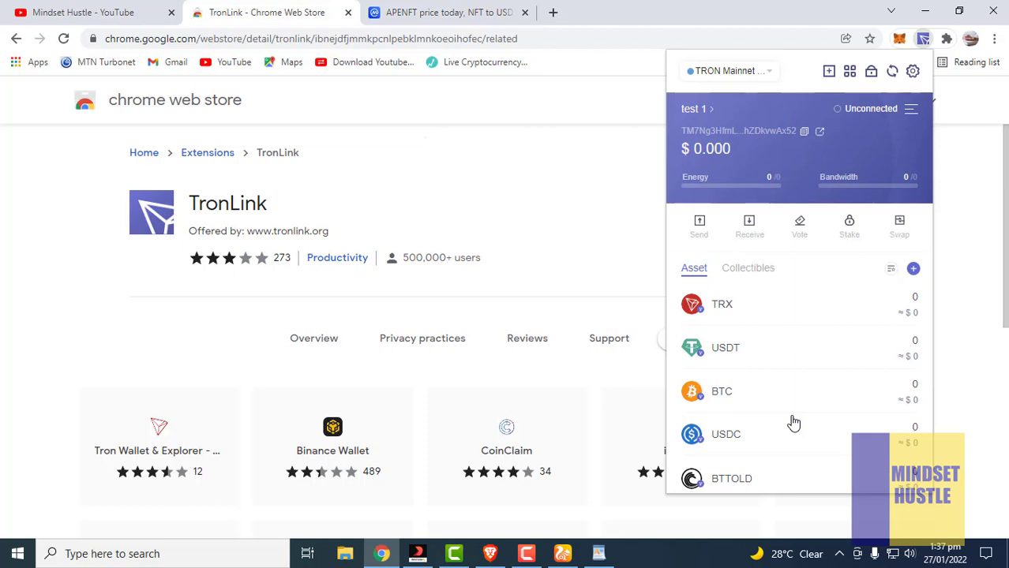
click(899, 227)
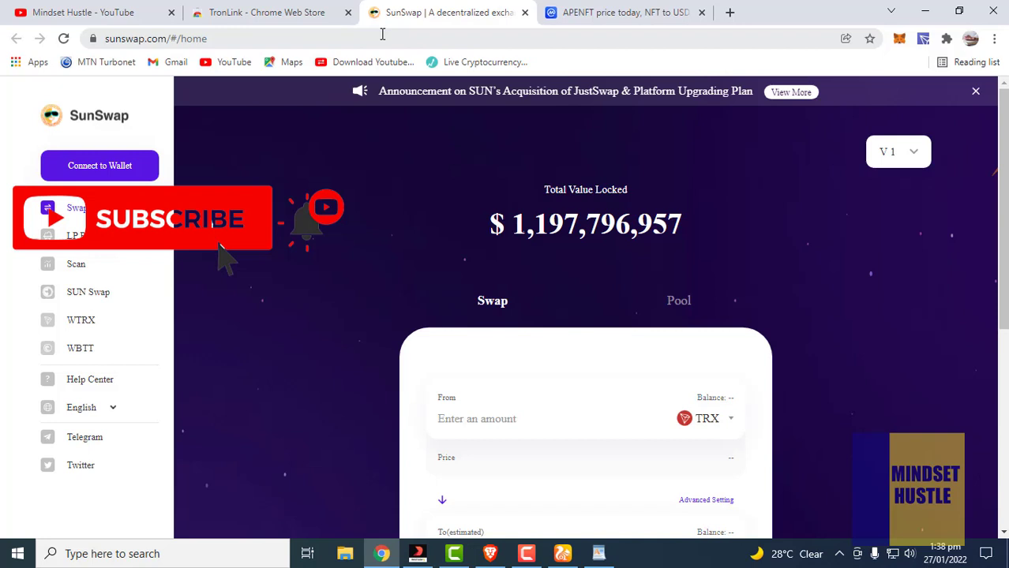
Connect SunSwap to TronLink, approving account test 1 for sunswap.com
click(97, 180)
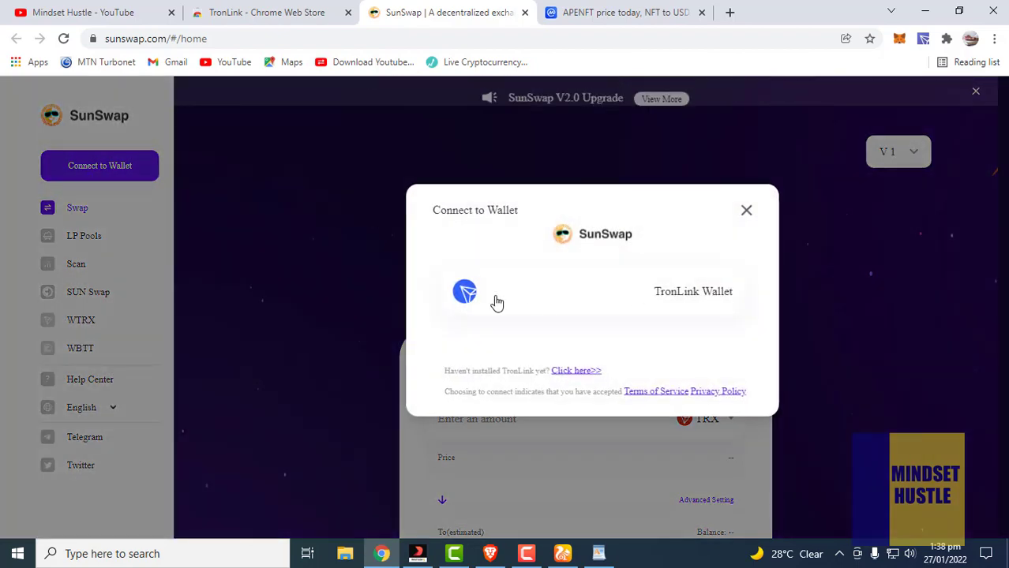
click(464, 291)
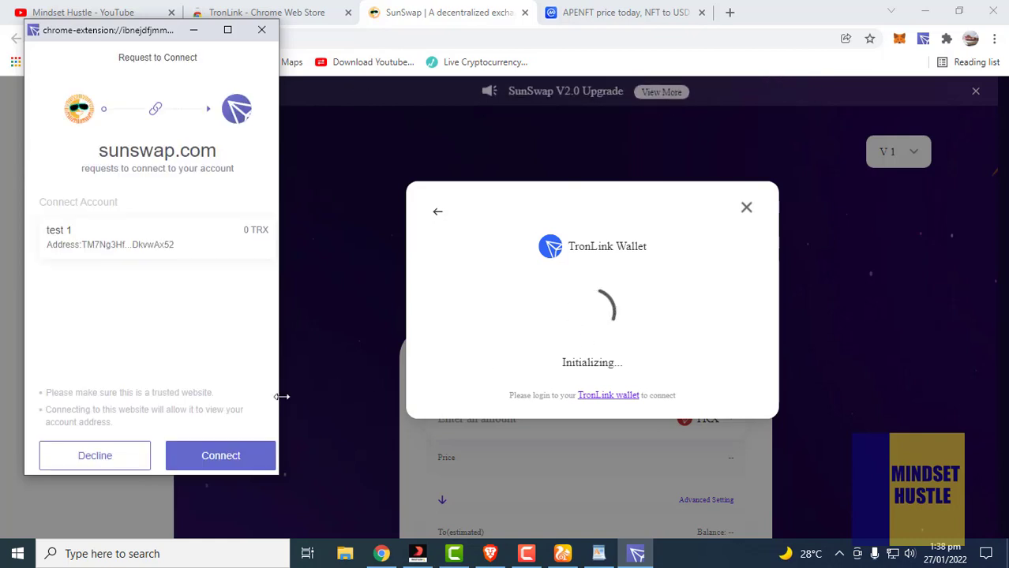
click(219, 455)
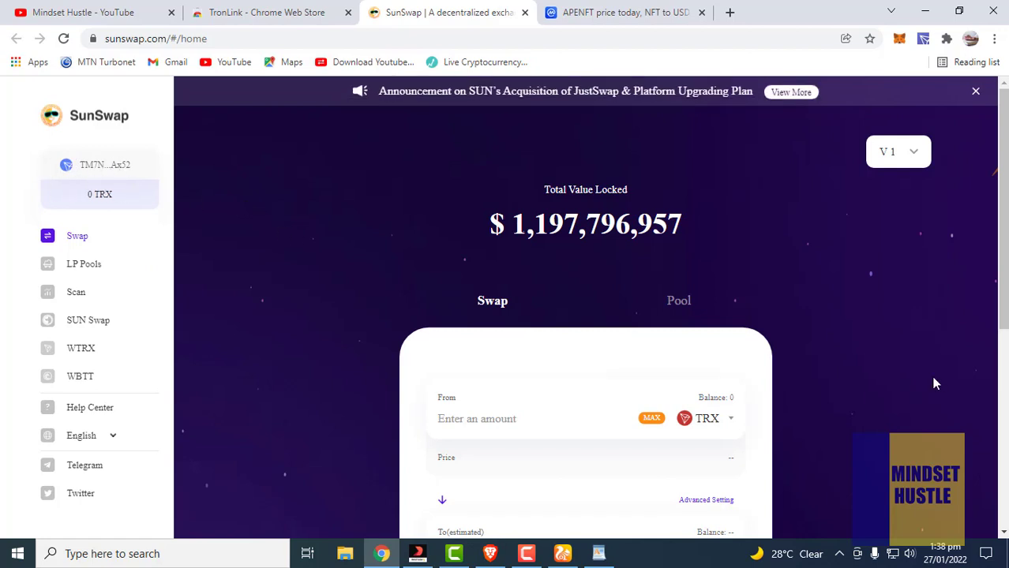
Scroll down to the TRX swap card, then switch to the APENFT CoinMarketCap tab
scroll(821, 326, down, 3)
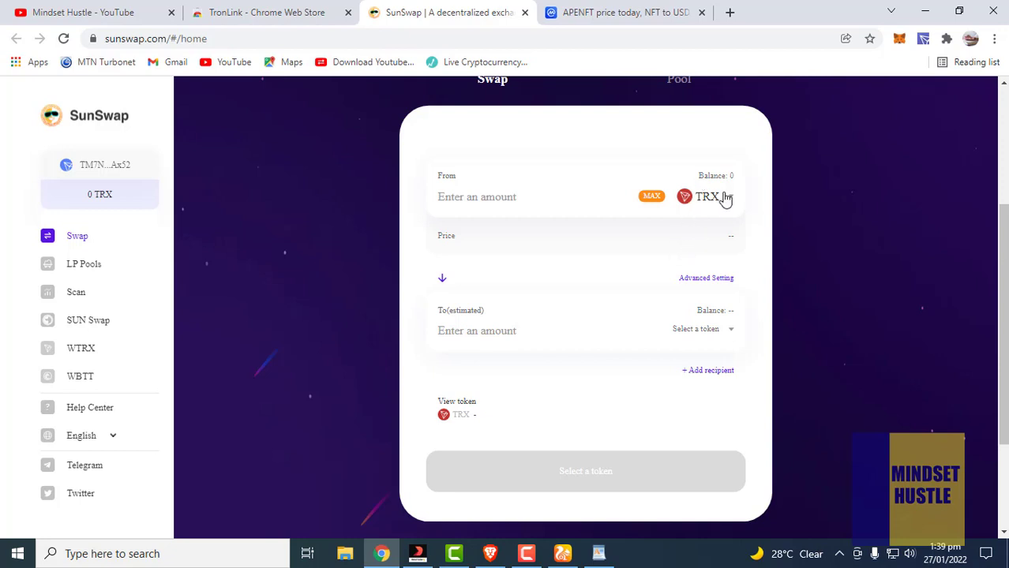
click(577, 13)
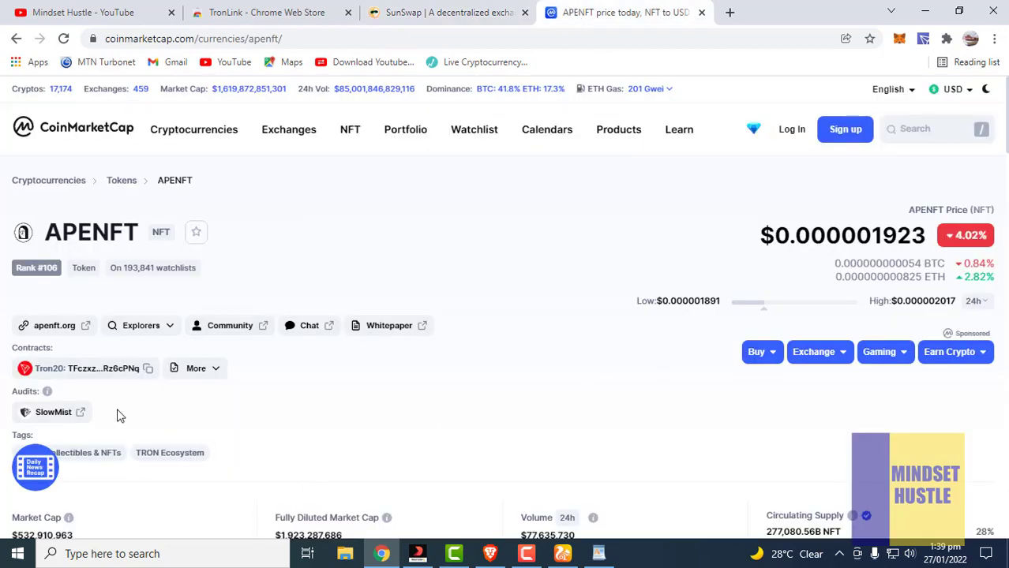
Copy APENFT's Tron20 contract address and go back to the SunSwap tab
click(147, 376)
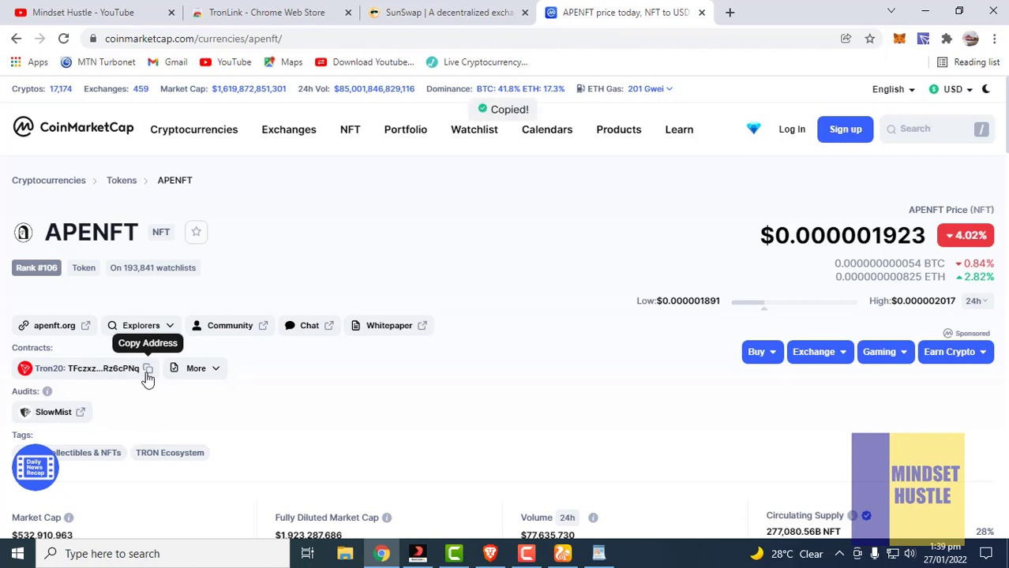
click(447, 15)
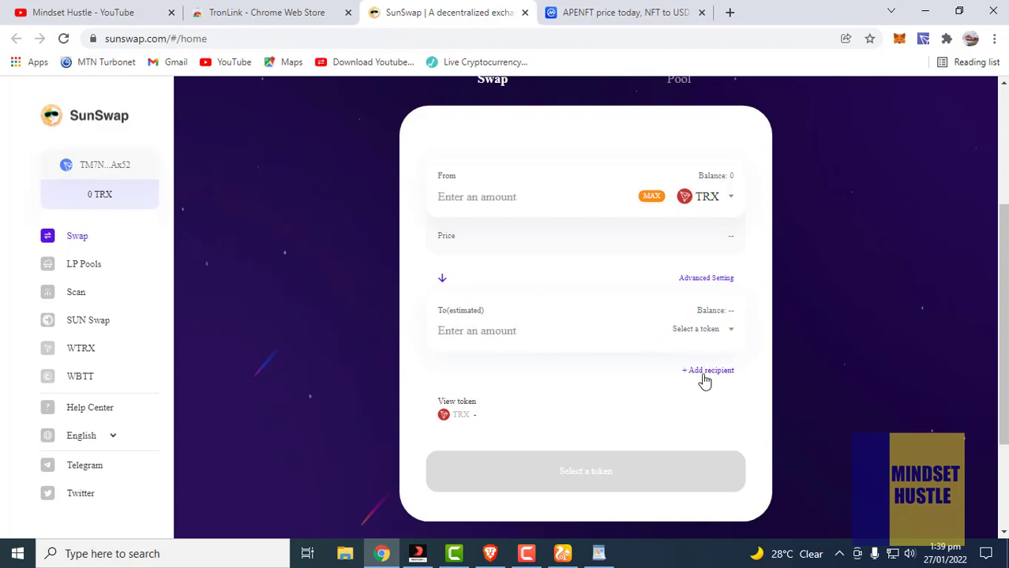
Paste the APENFT contract address into the To token search and choose NFT
click(698, 330)
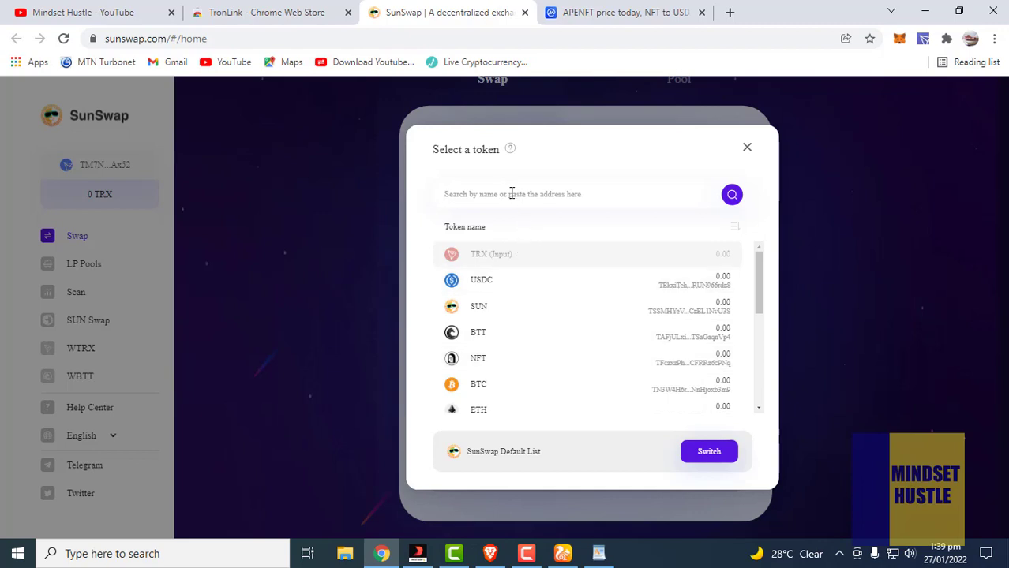
click(512, 193)
key(ctrl+v)
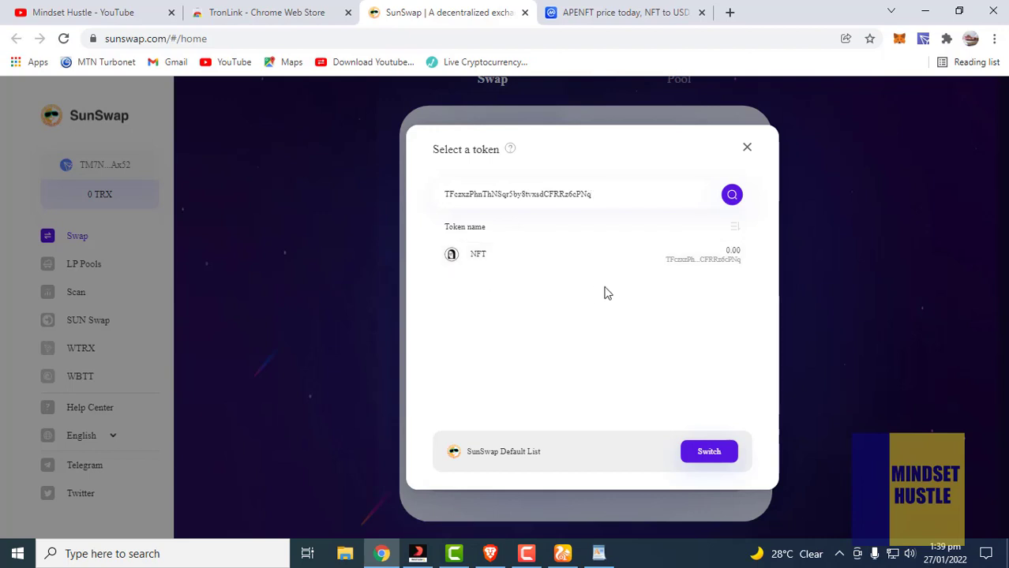
click(591, 257)
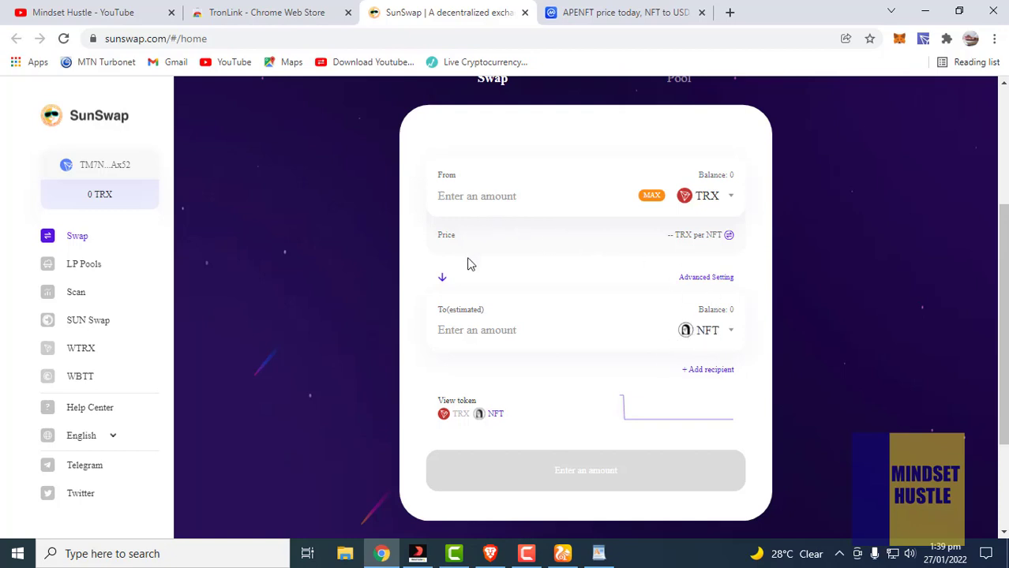
Enter 100 TRX as the From amount and review the estimated 2,871,888 NFT output
click(462, 196)
text(1)
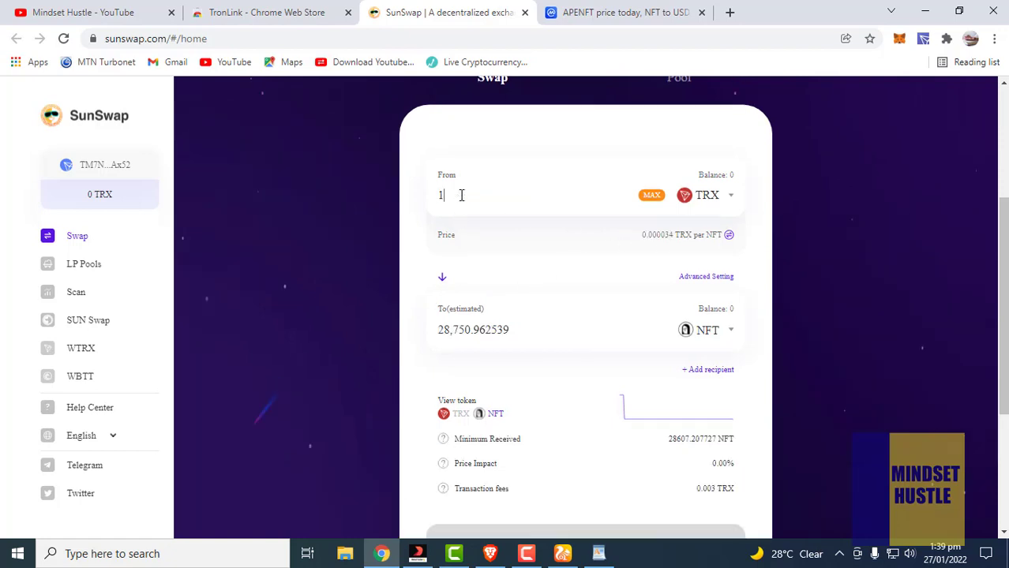
text(00)
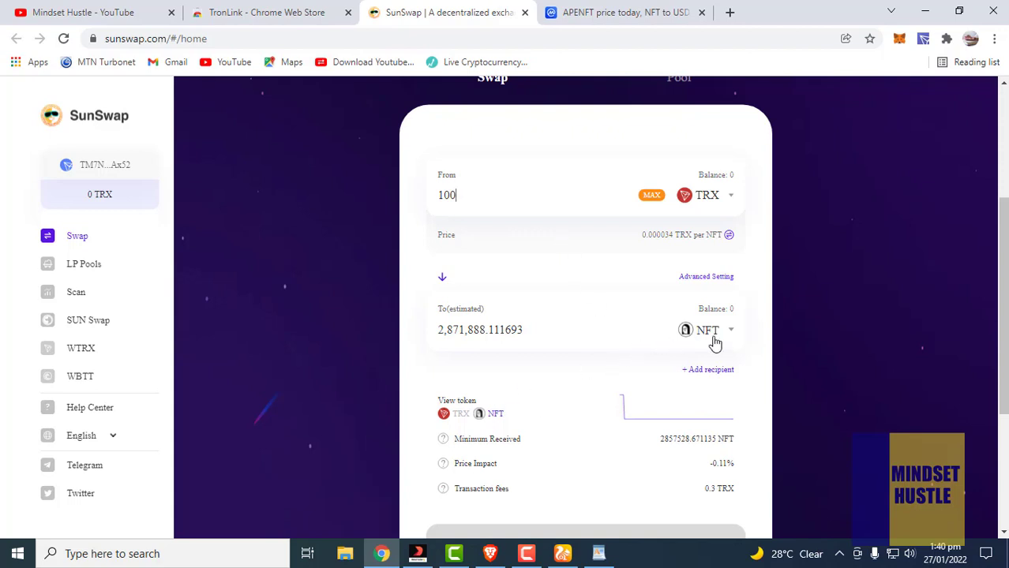
scroll(669, 364, down, 3)
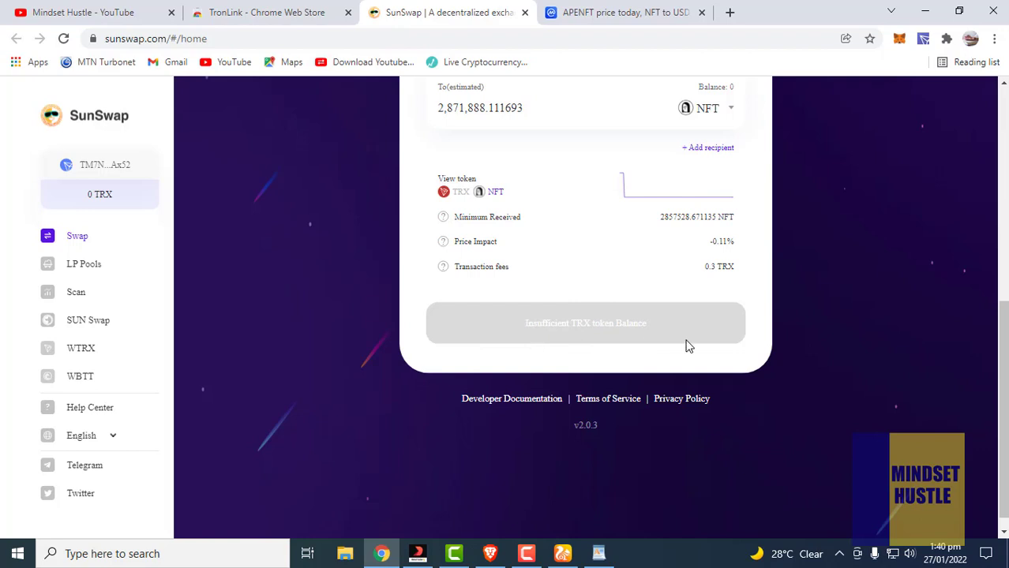
scroll(724, 310, up, 4)
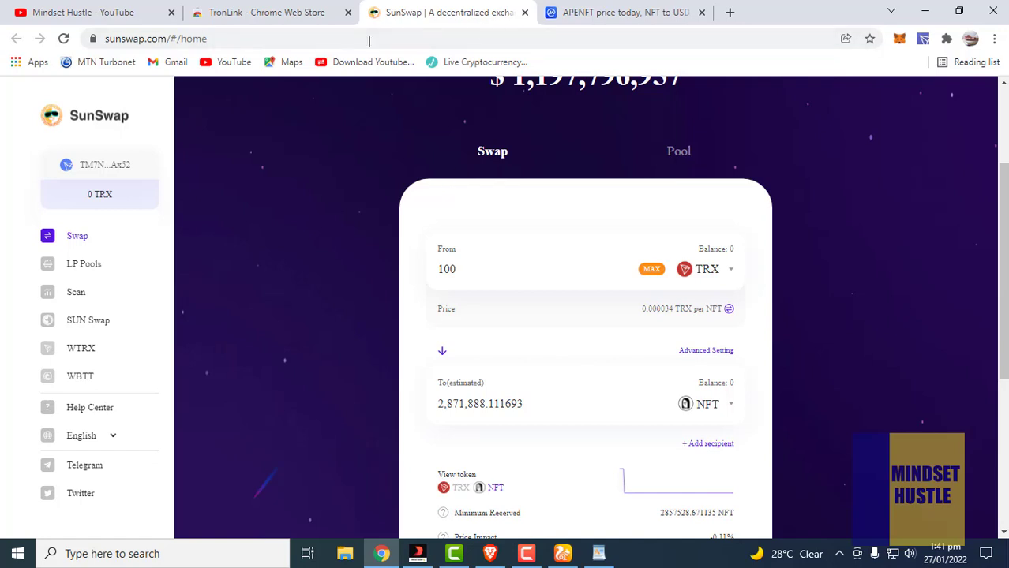
Check the TronLink wallet from the Web Store tab, then revisit SunSwap and the APENFT price page
click(272, 15)
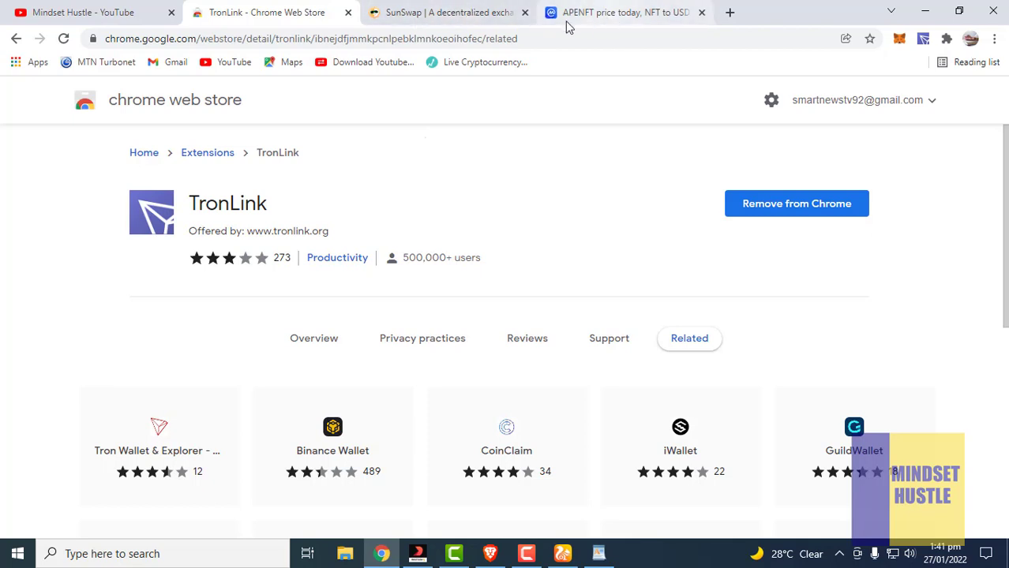
click(923, 39)
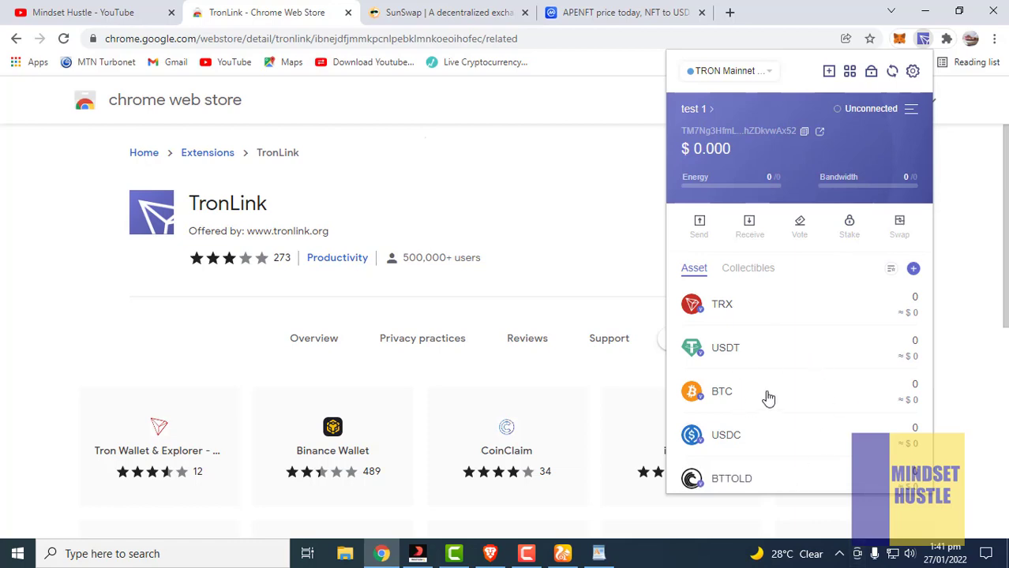
click(467, 21)
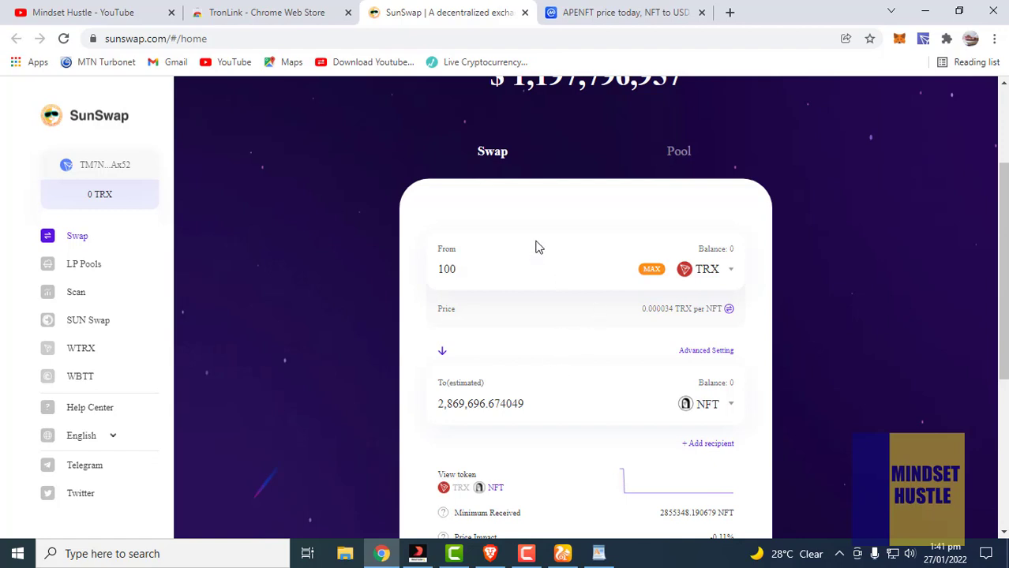
click(624, 19)
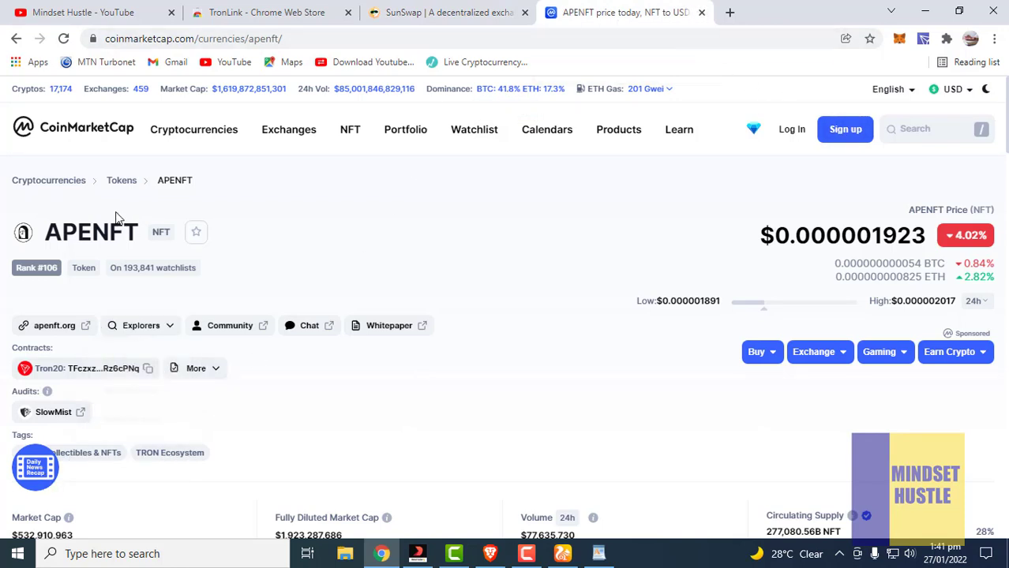
Copy the APENFT contract address again and open TronLink's All Assets list
click(147, 370)
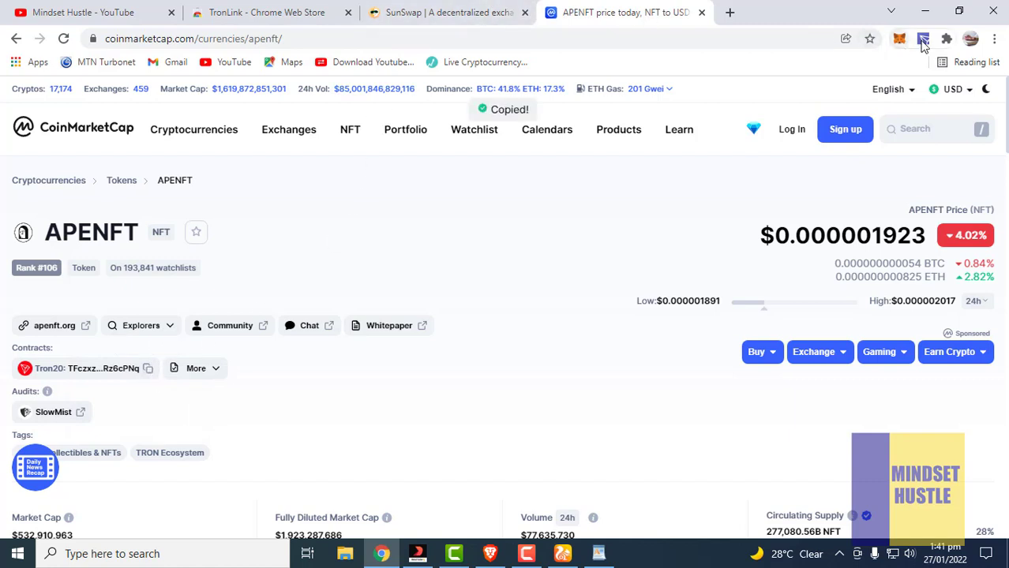
click(923, 39)
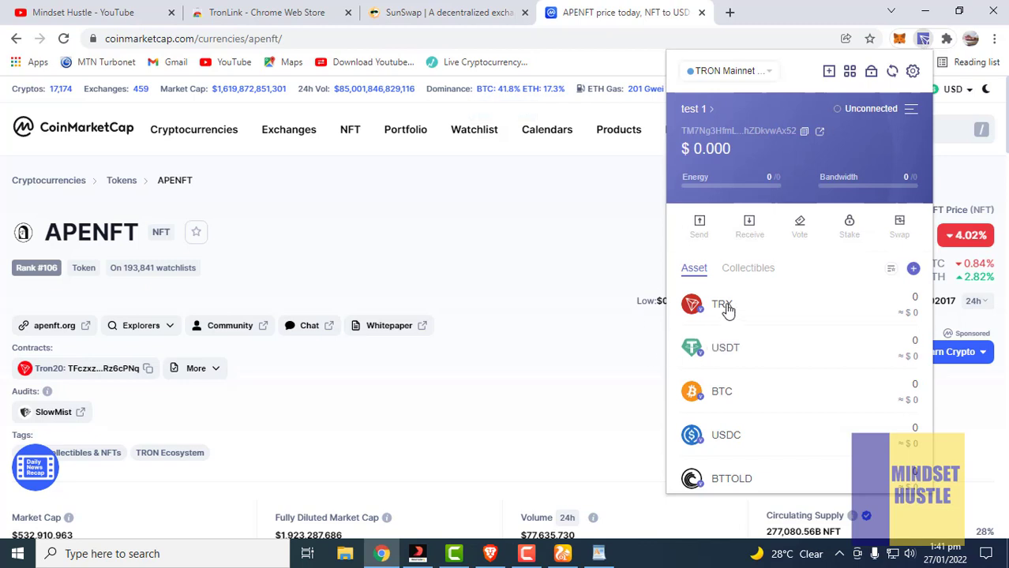
scroll(712, 423, down, 3)
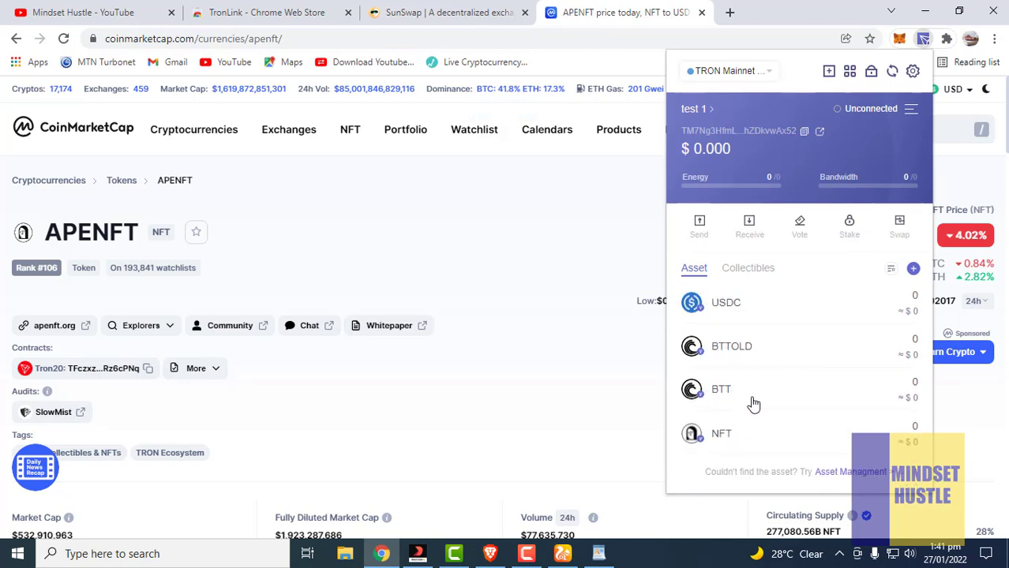
click(852, 473)
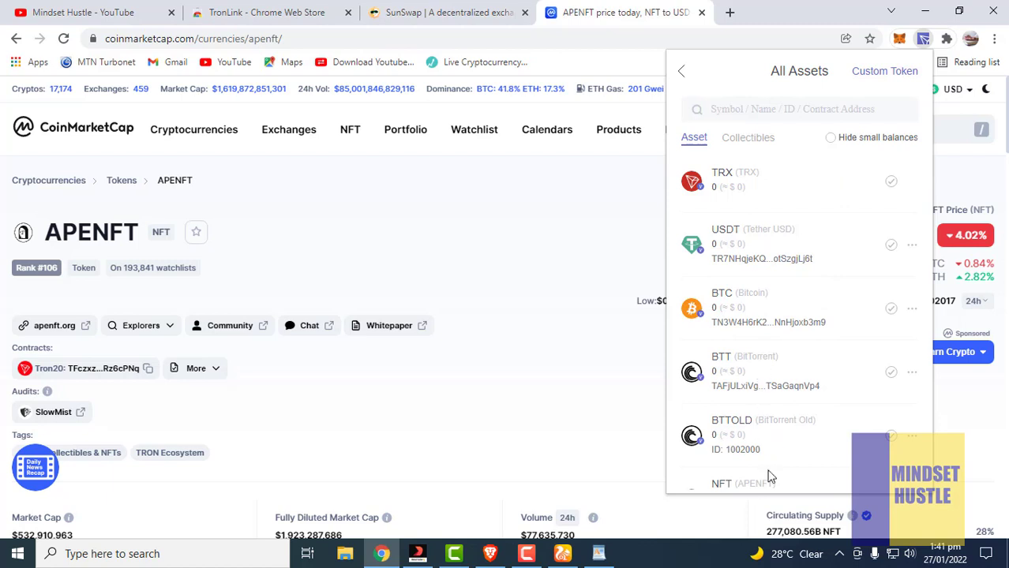
Paste the APENFT contract into TronLink's Custom Token form, see it's already added, then return home
click(878, 72)
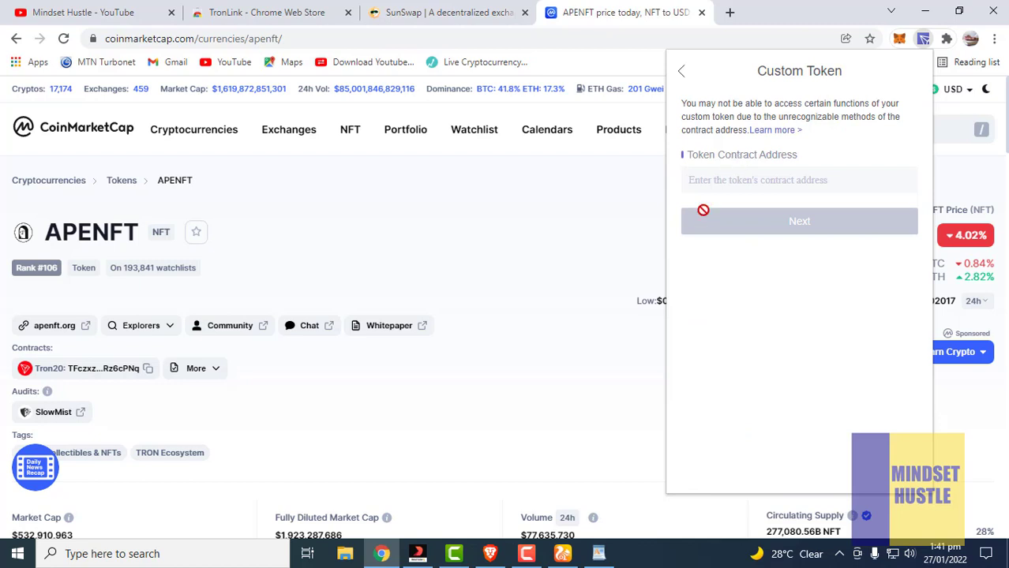
click(714, 183)
key(ctrl+v)
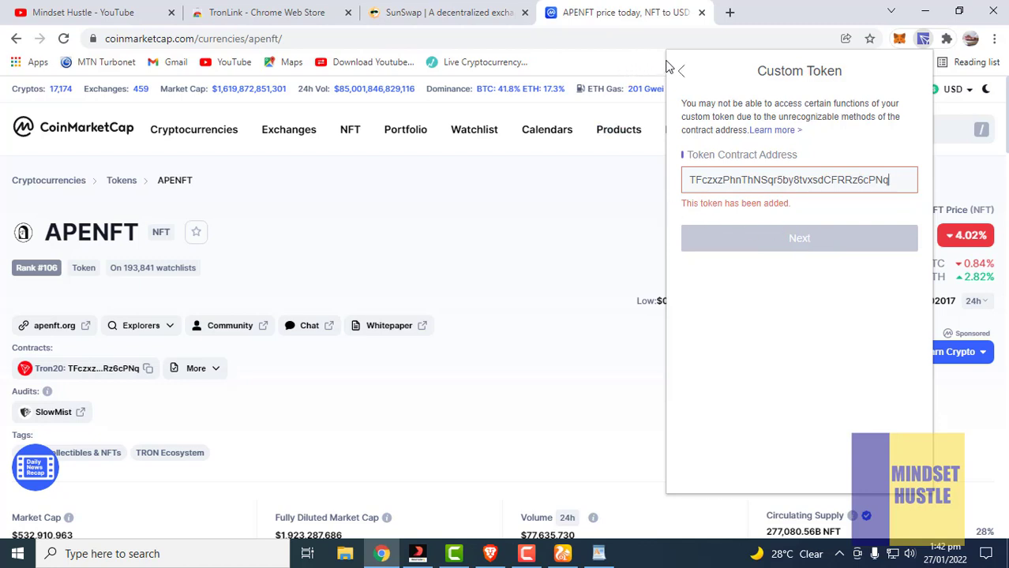
click(679, 73)
click(679, 76)
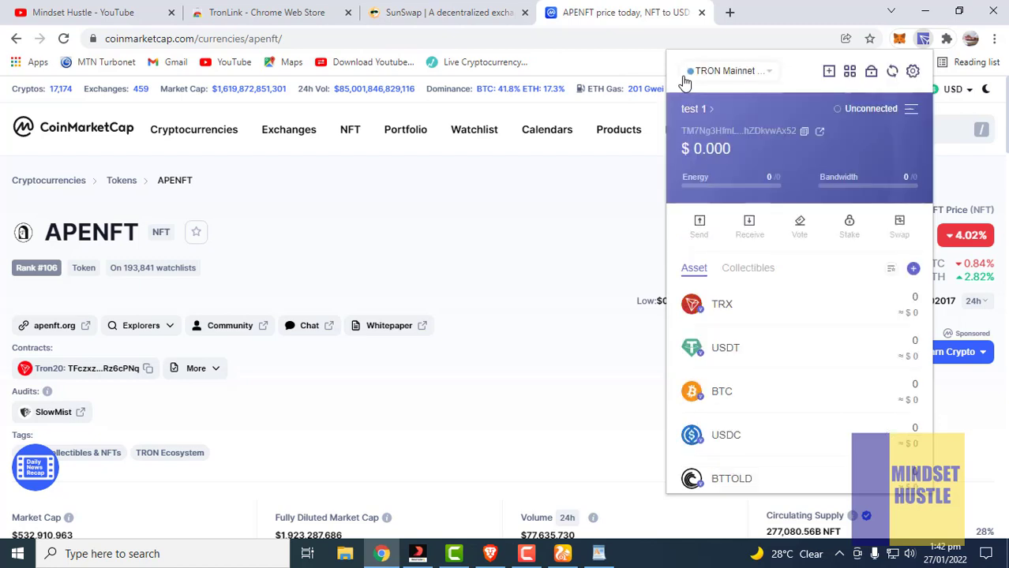